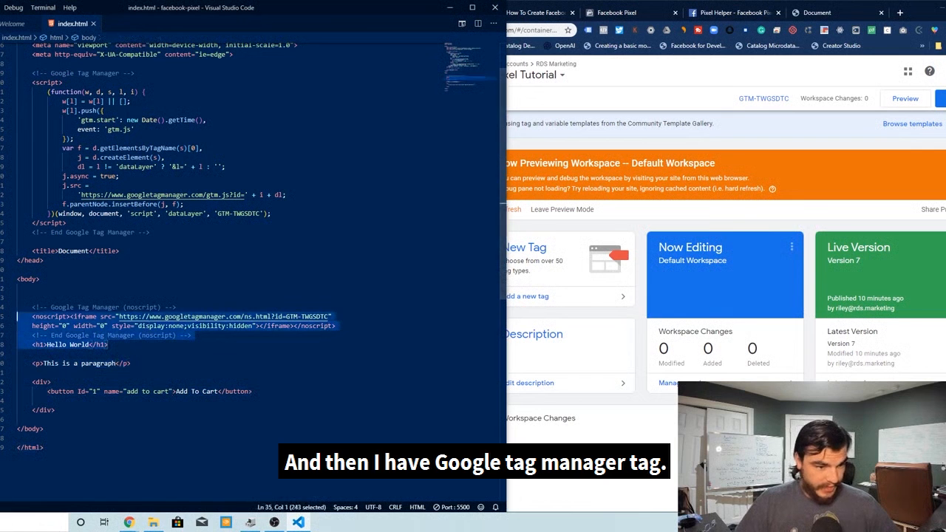
Highlight the Google Tag Manager script in the page's head section of index.html
click(133, 363)
scroll(174, 326, up, 2)
drag(32, 122, 151, 282)
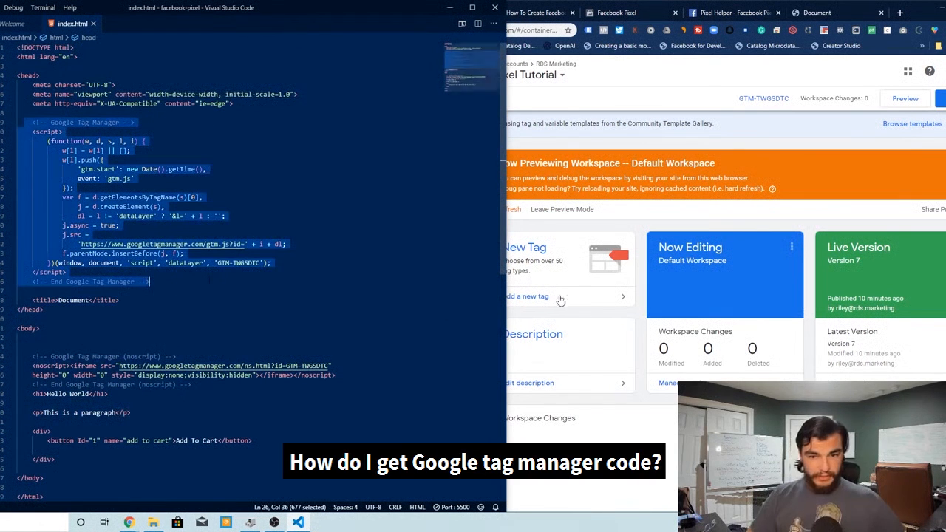
Open the container's Install Google Tag Manager snippets in Admin, then return to the workspace
click(608, 225)
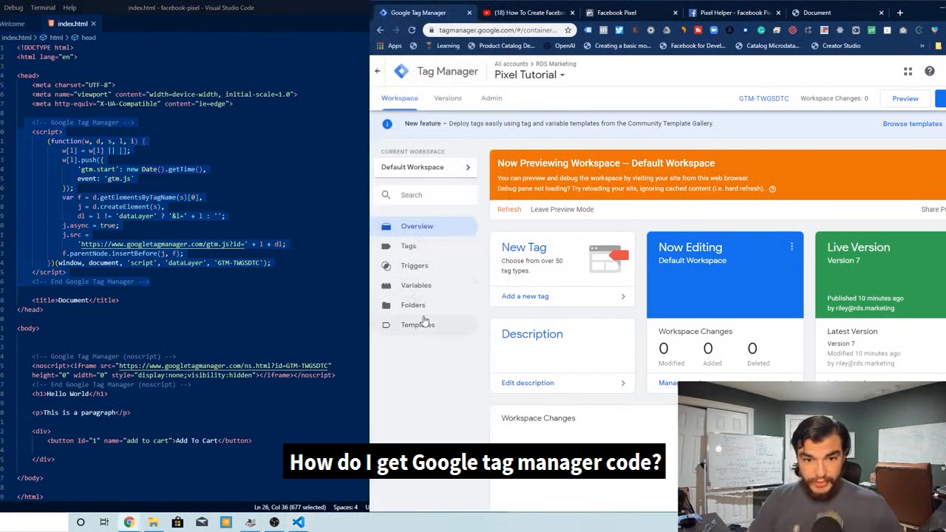
click(491, 97)
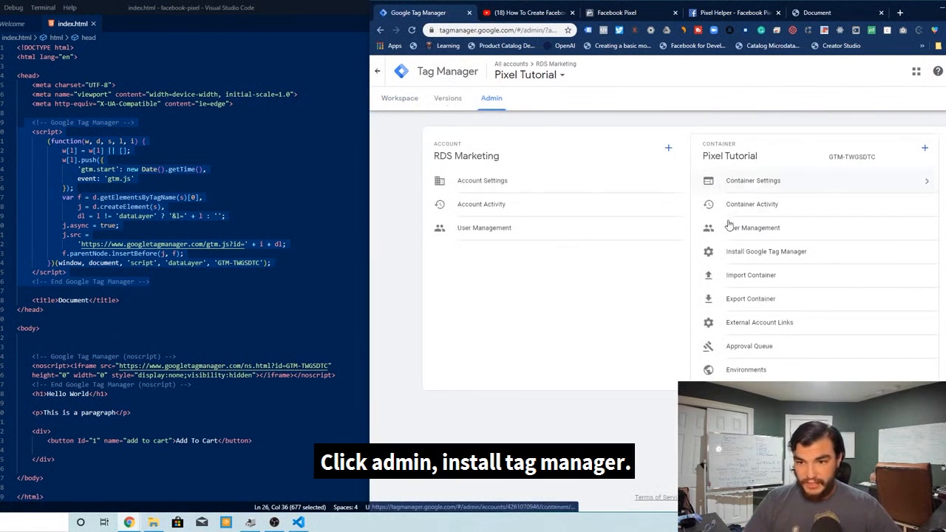
click(754, 251)
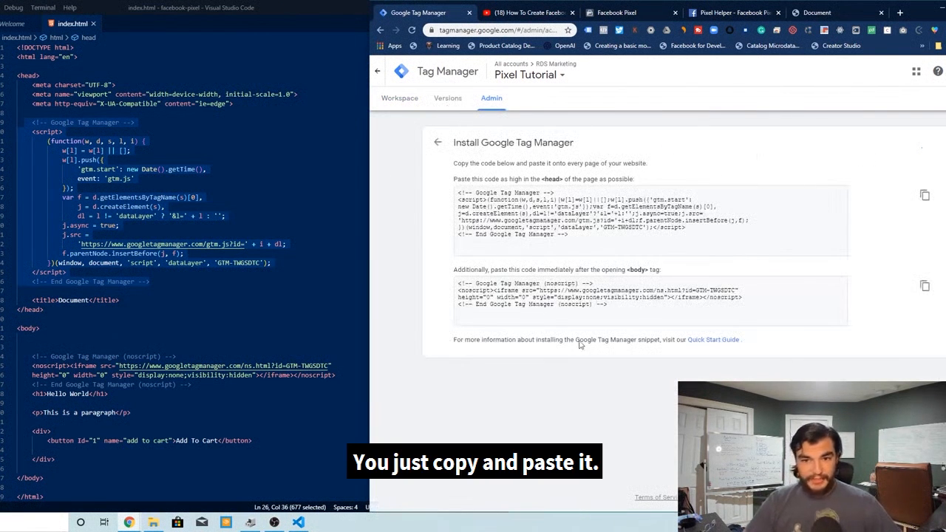
click(400, 99)
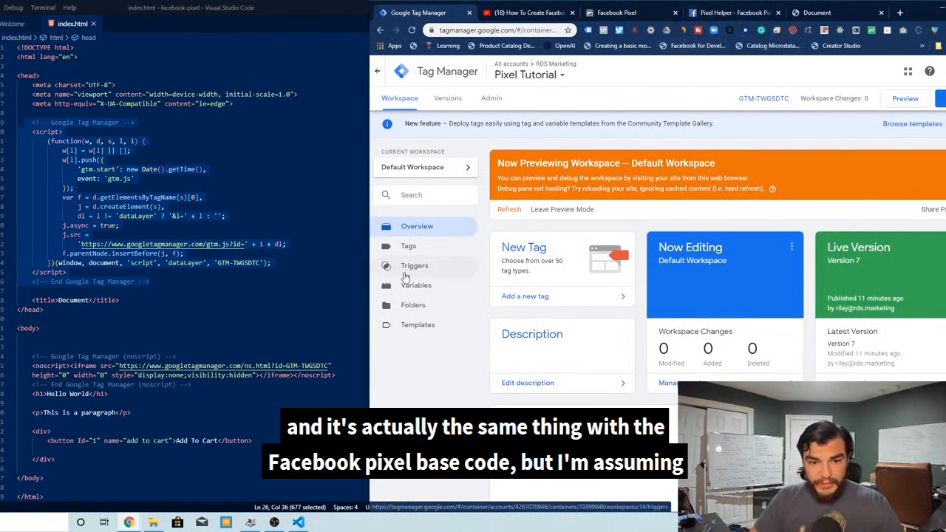
Open the Clicked Button tag's configuration and clear all code from its Custom HTML field
click(409, 245)
click(518, 285)
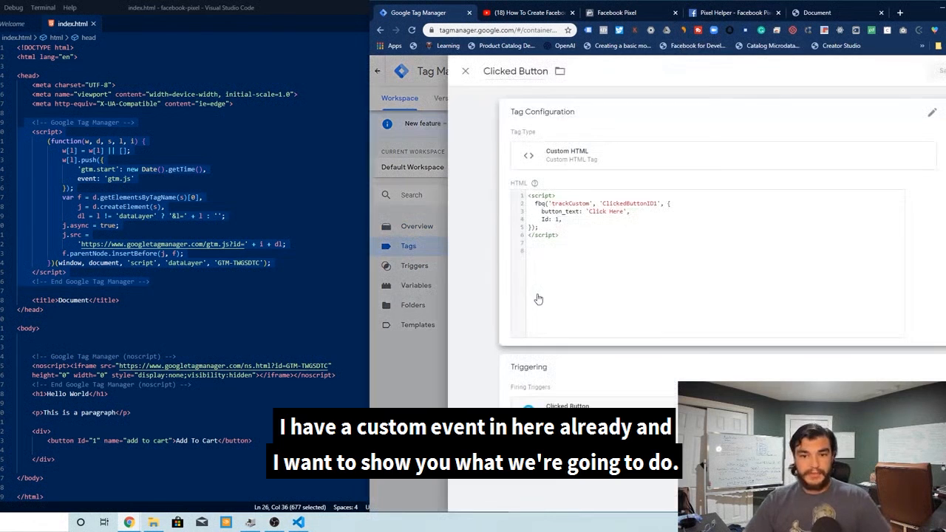
click(582, 261)
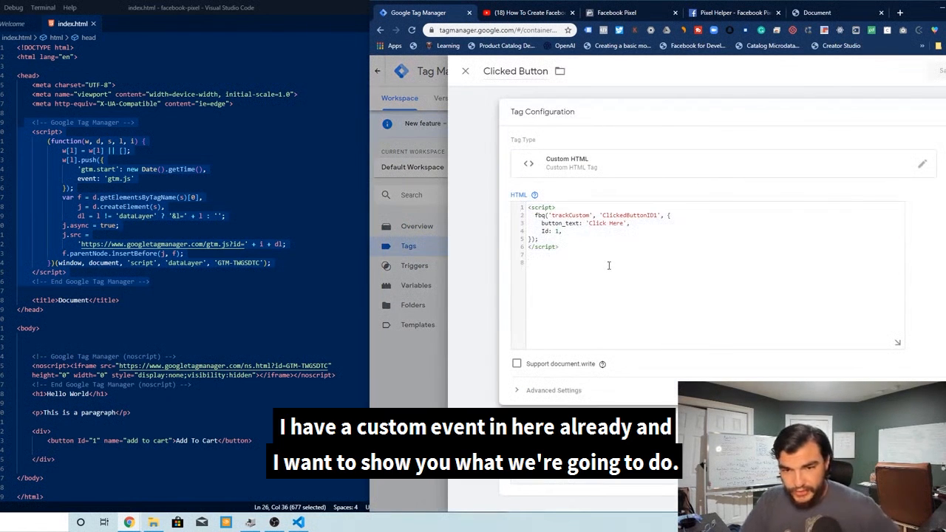
key(ctrl+a)
key(BackSpace)
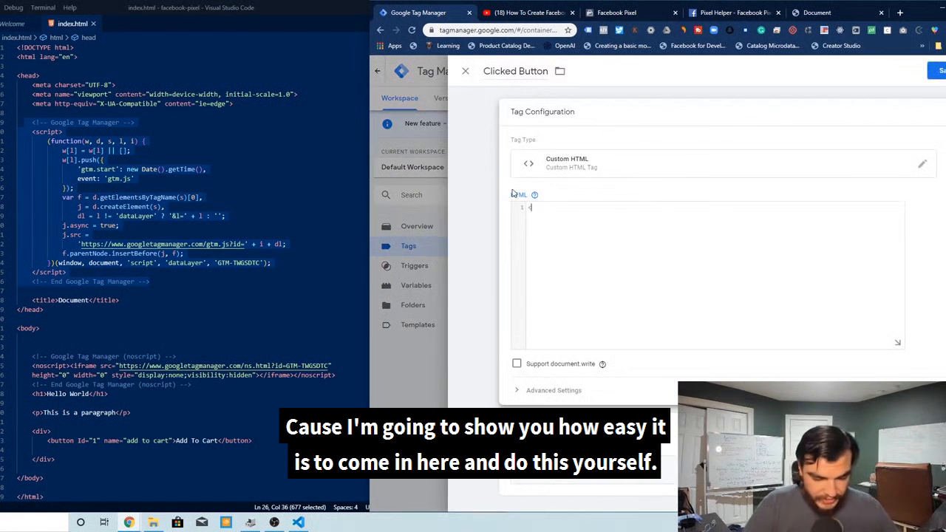
Switch to the Facebook Pixel tab and open the pixel's Set Up Events dialog for adding event code
click(604, 13)
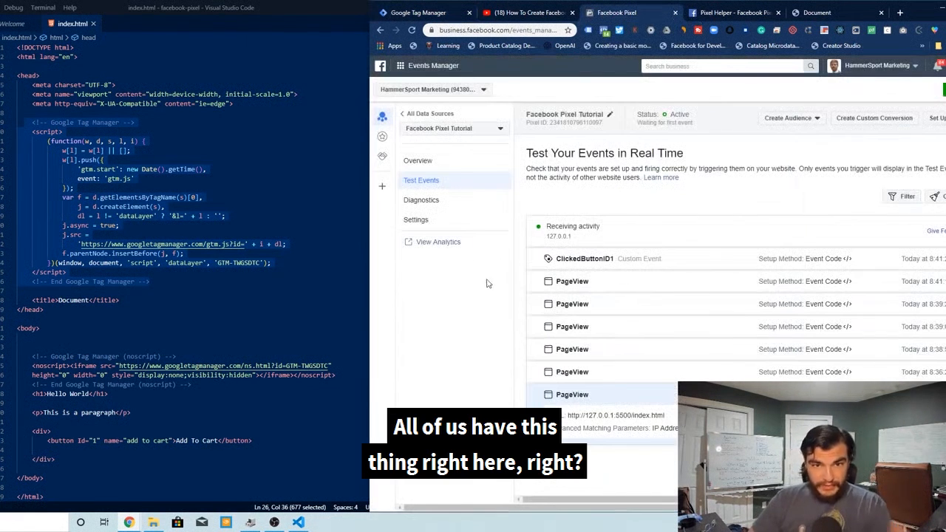
click(420, 159)
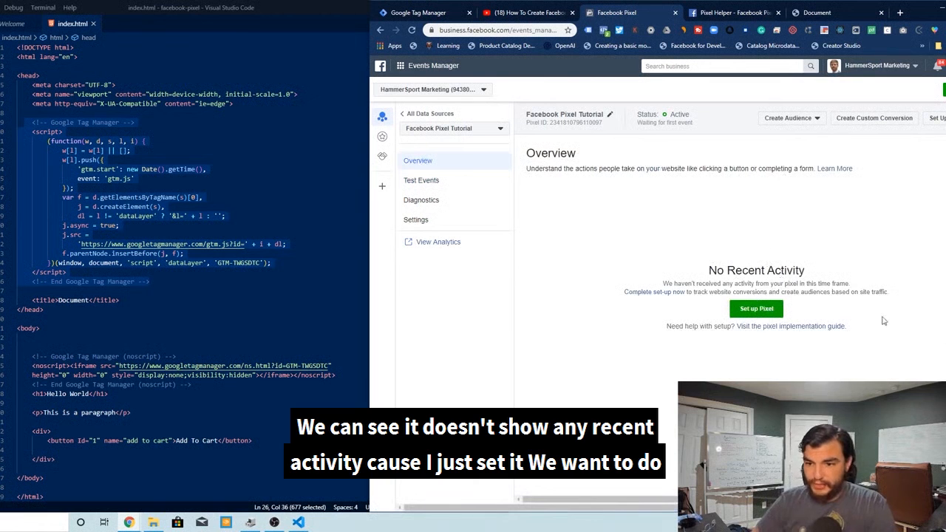
click(756, 309)
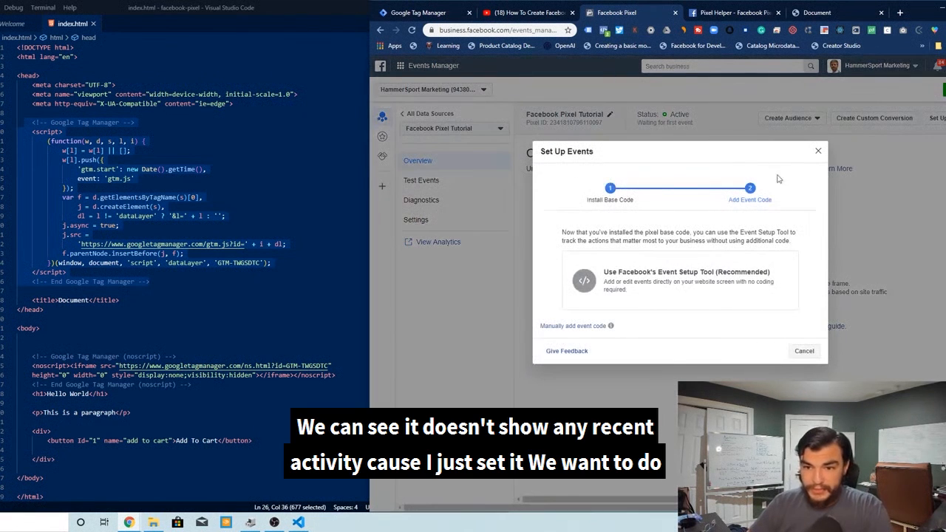
click(818, 152)
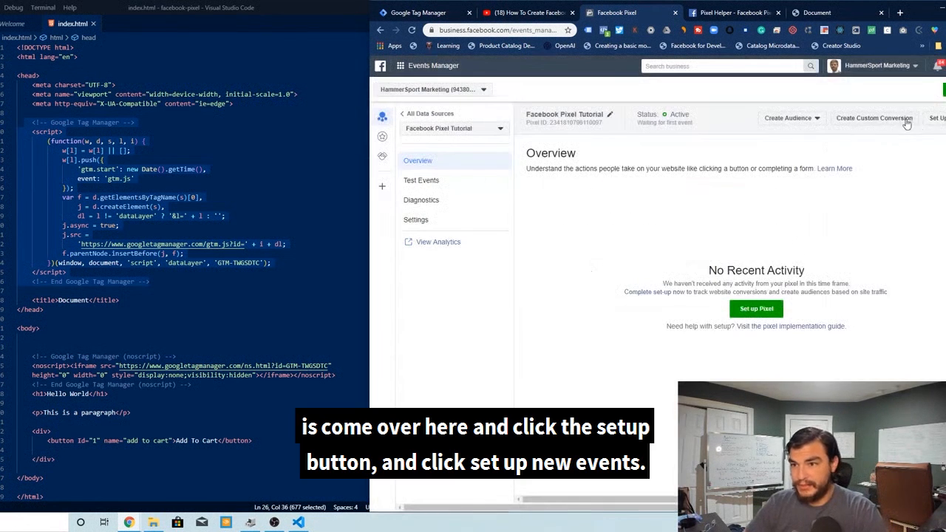
click(939, 119)
click(903, 153)
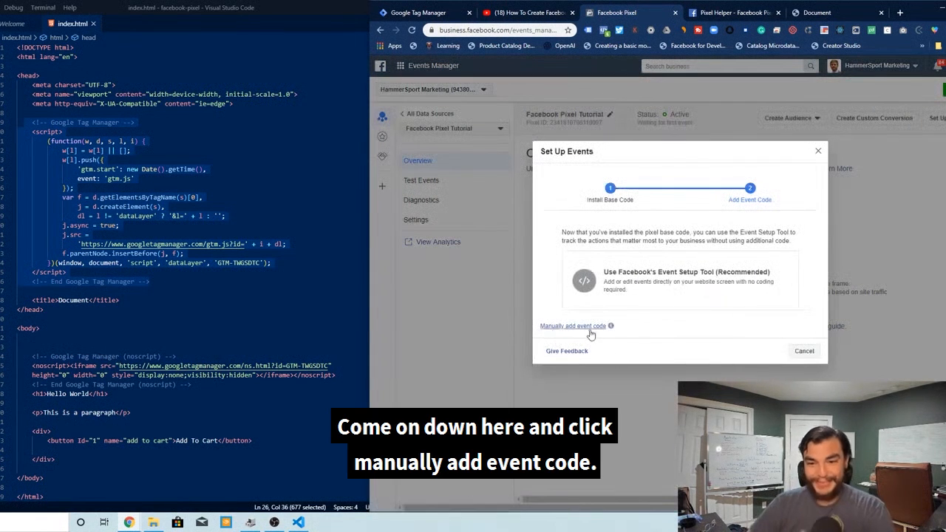
Choose to add event code manually and expand the View Content event
click(567, 327)
scroll(634, 210, down, 5)
scroll(619, 219, up, 5)
click(626, 266)
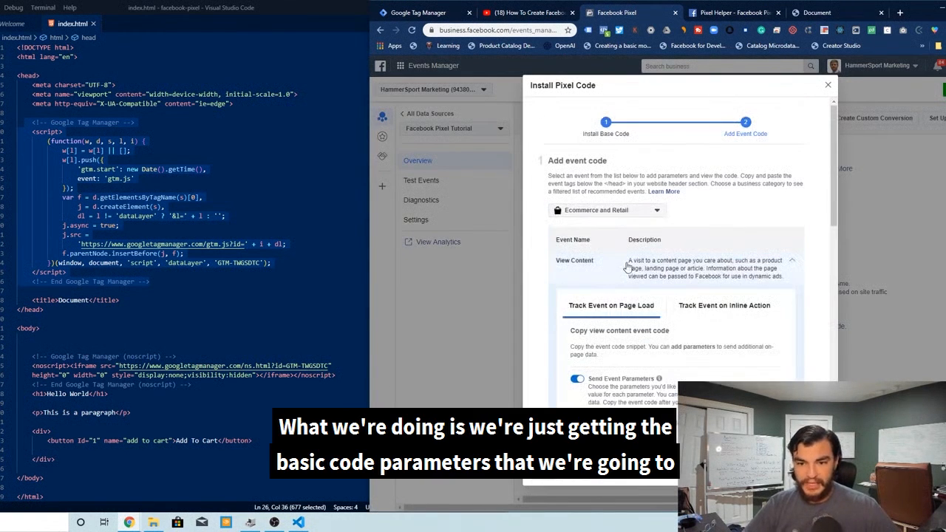
Set the View Content conversion value to 50 and currency to USD, then copy the generated event code
scroll(692, 224, down, 2)
click(686, 261)
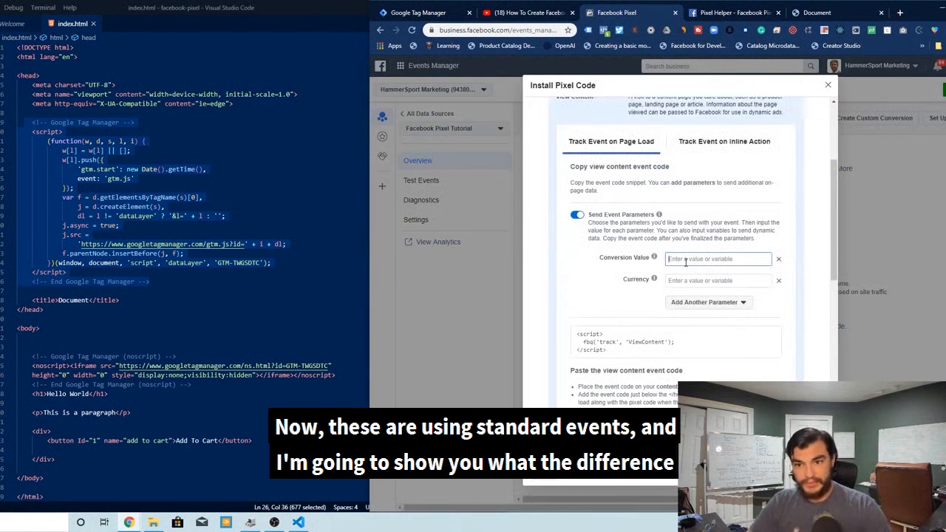
text(50)
scroll(681, 310, up, 3)
scroll(684, 375, down, 5)
scroll(674, 278, up, 3)
click(673, 278)
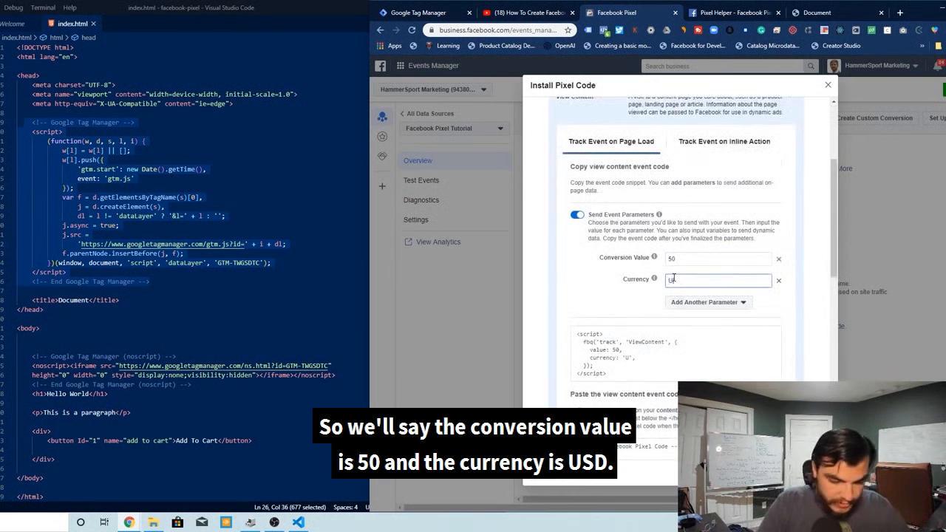
text(USD)
click(676, 350)
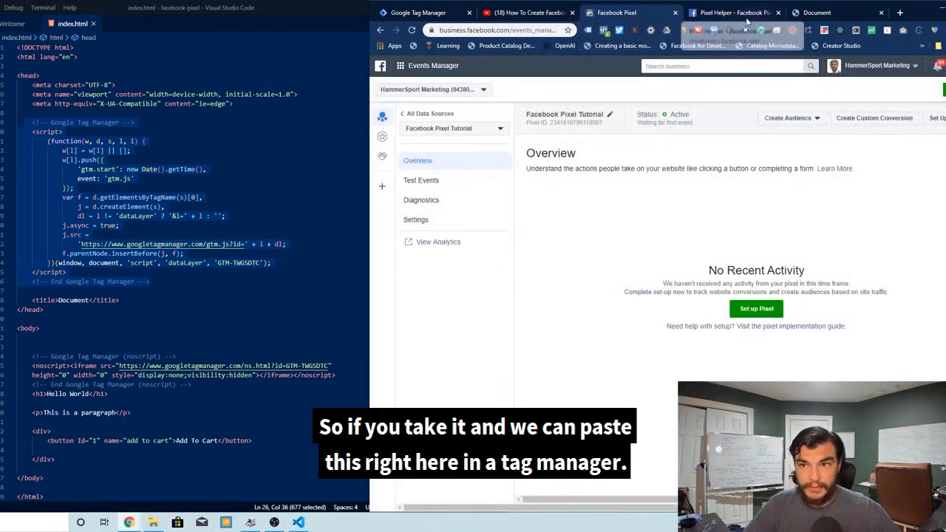
Paste the copied View Content event code into the Clicked Button tag's HTML field
click(415, 12)
click(645, 204)
text(<script>   fbq('track', 'ViewContent', {     value: 50,     currency: 'USD',   }); </script>)
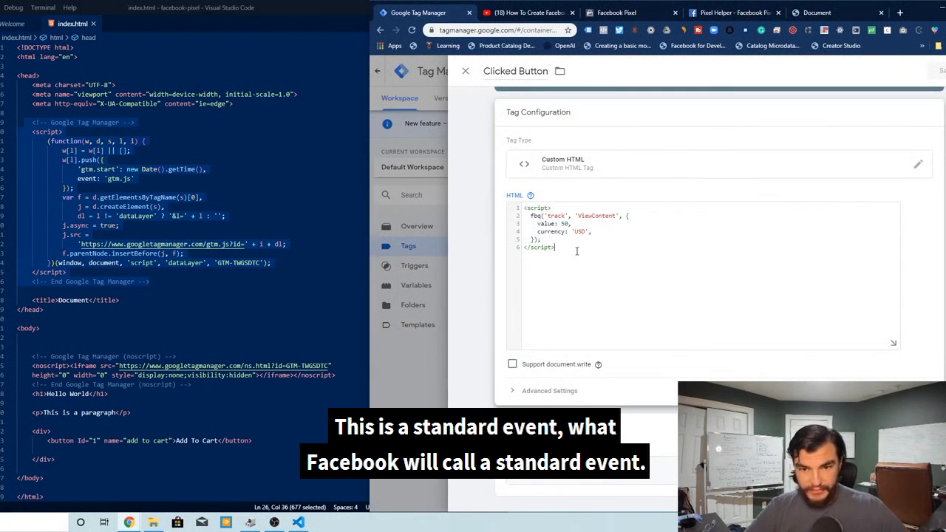
Below it, start a new script block calling fbq('trackCustom', 'ClickedButtonId1')
key(Return)
key(Return)
text(<script>)
key(Return)
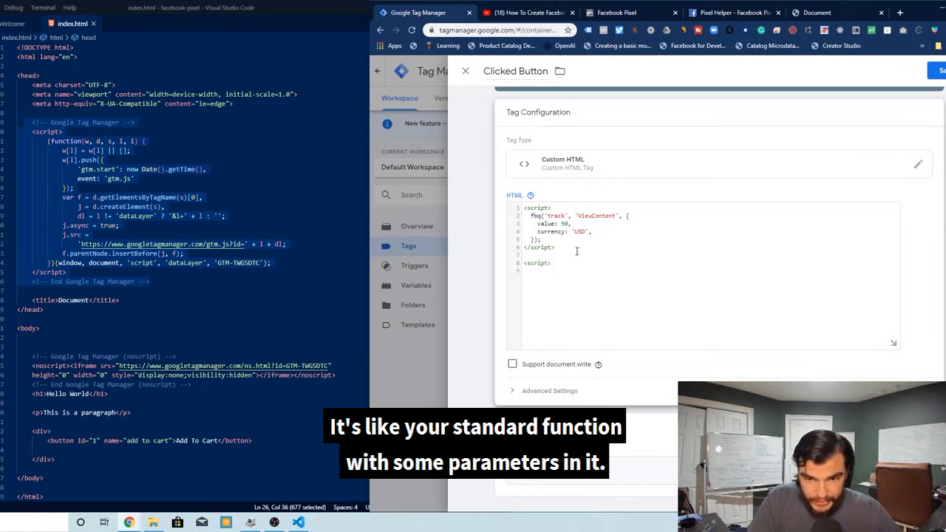
text(fbq)
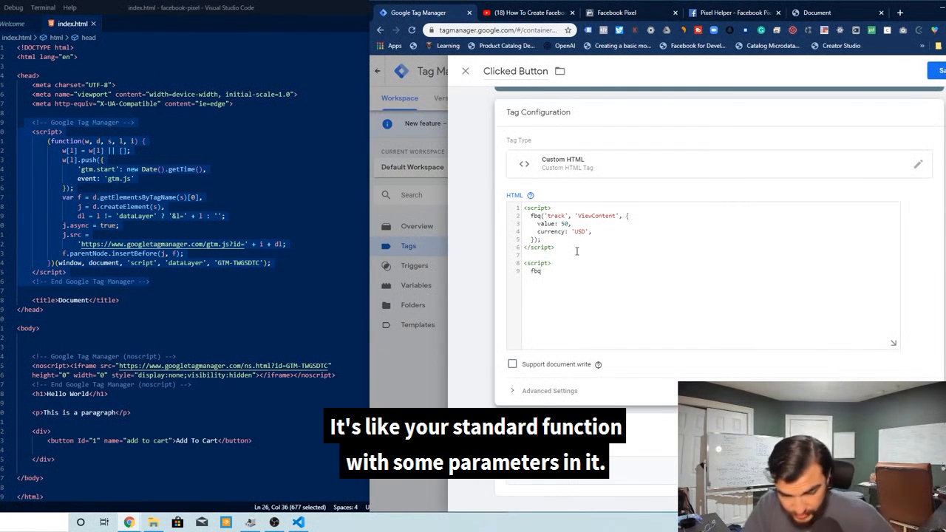
text(('track)
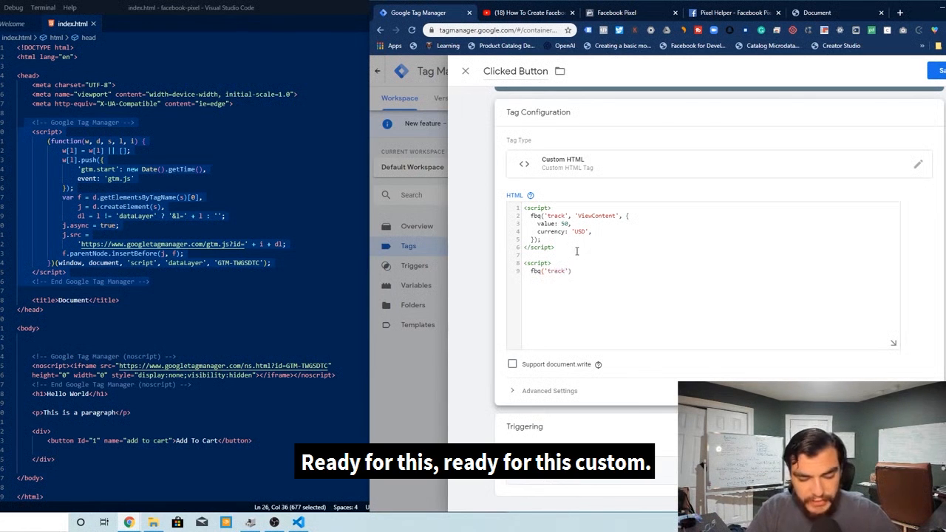
text(om)
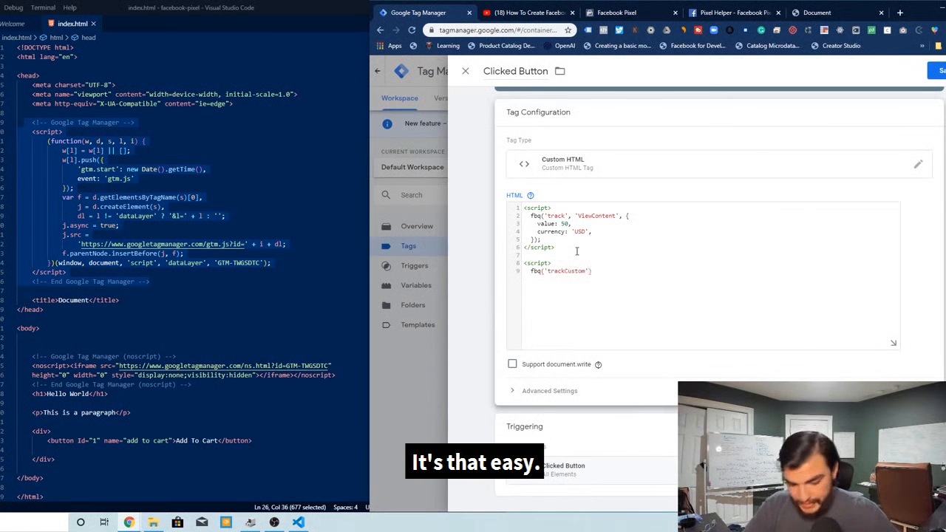
text(, )
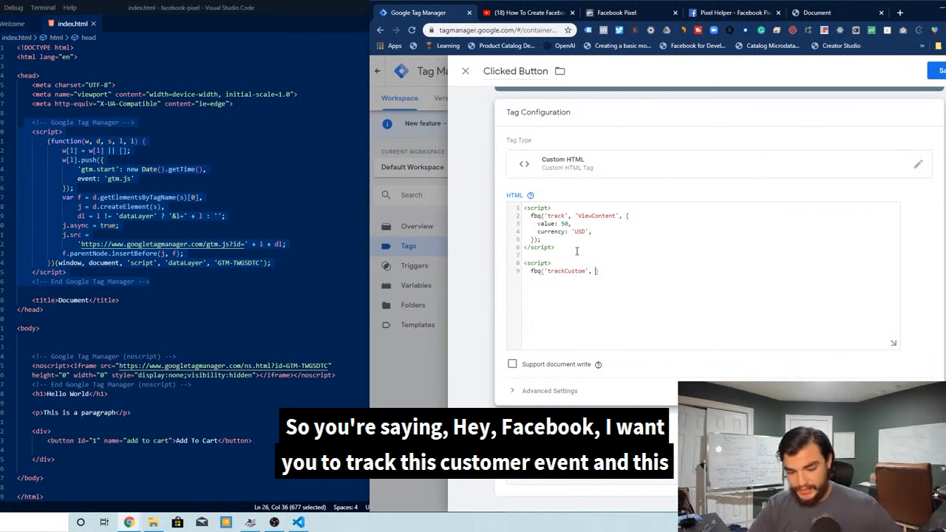
text('')
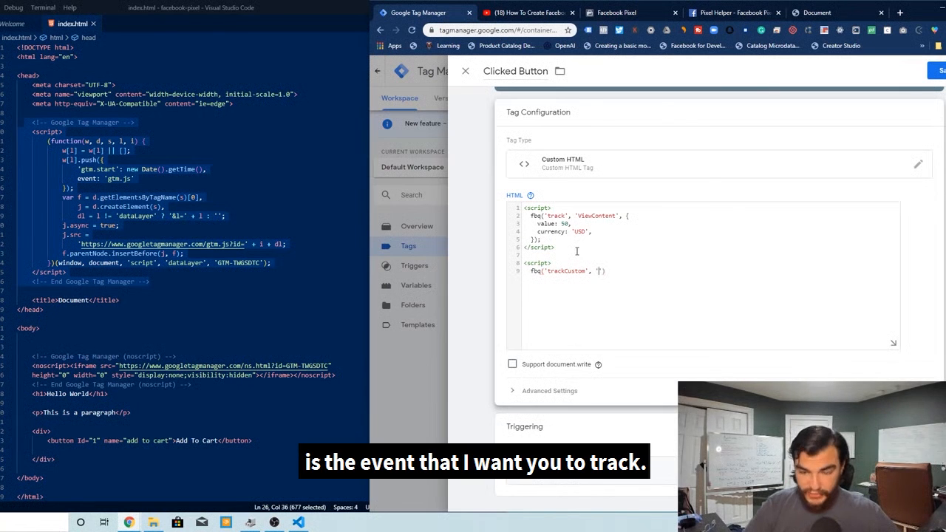
text(ClickedButtonId)
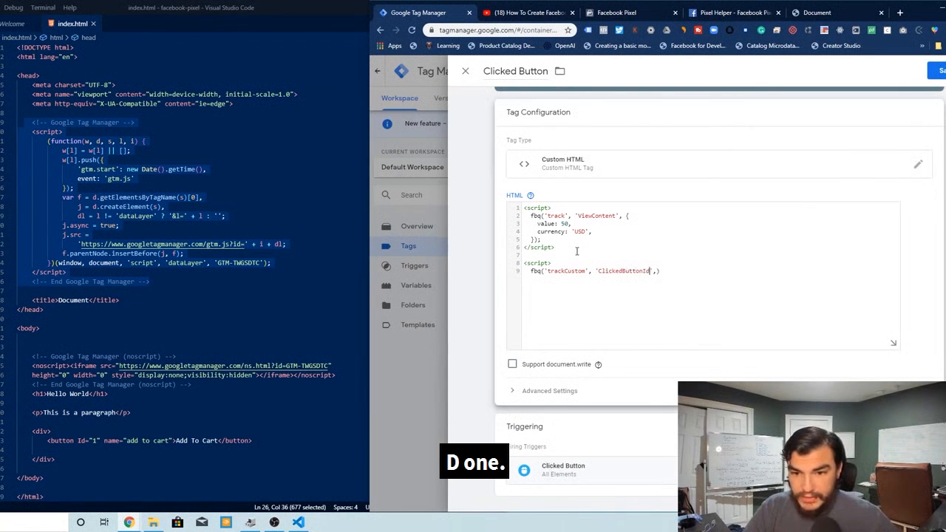
text(1)
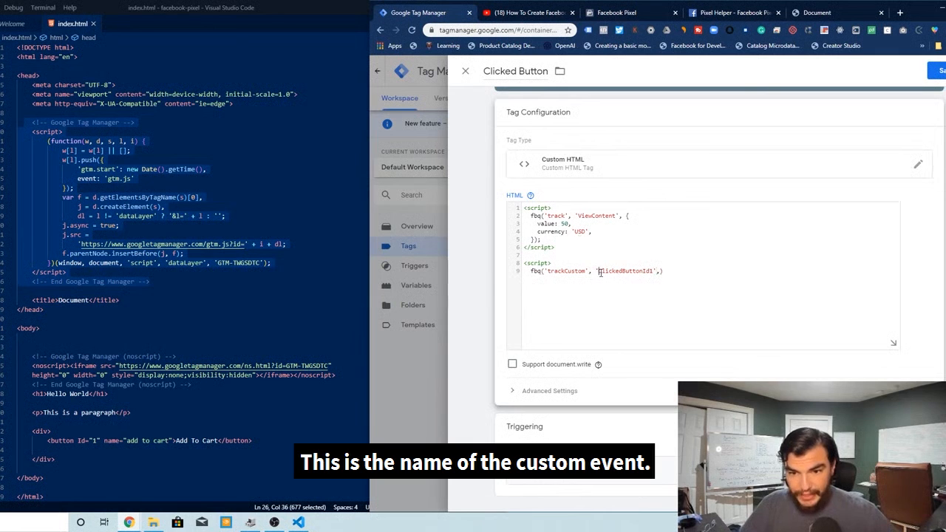
Add an object argument with parameters Id: 1 and Button_Text: 'Add To Cart' to the custom event call
drag(599, 271, 644, 271)
click(560, 274)
drag(548, 271, 581, 272)
click(694, 290)
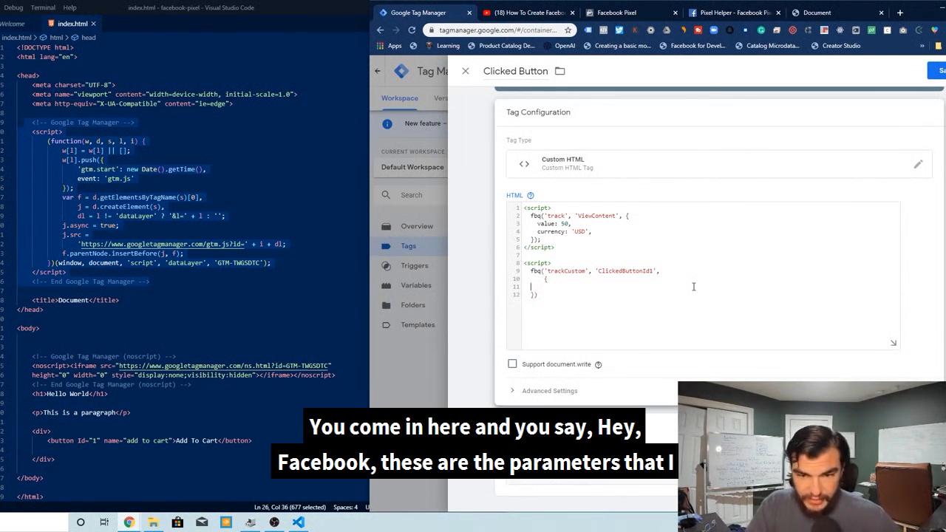
text(id: 1,)
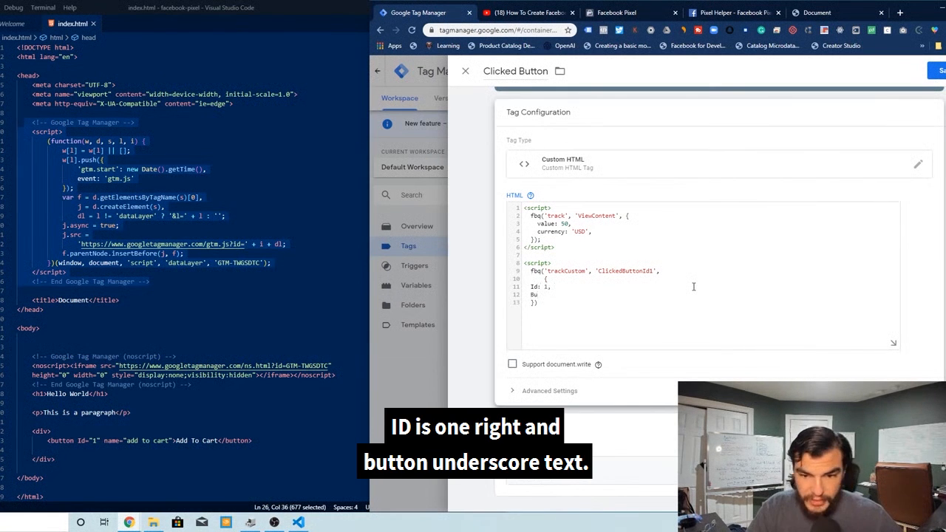
text(xt:)
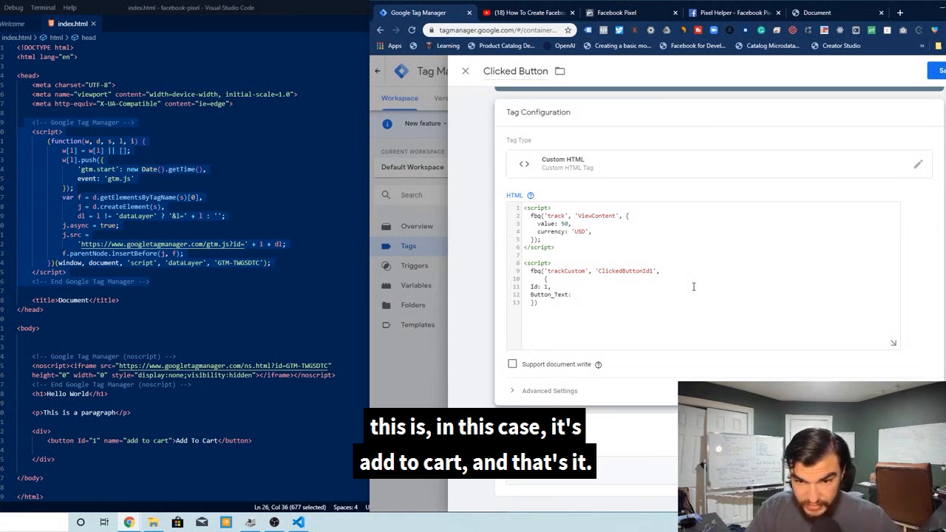
text( 'Add To Cart',)
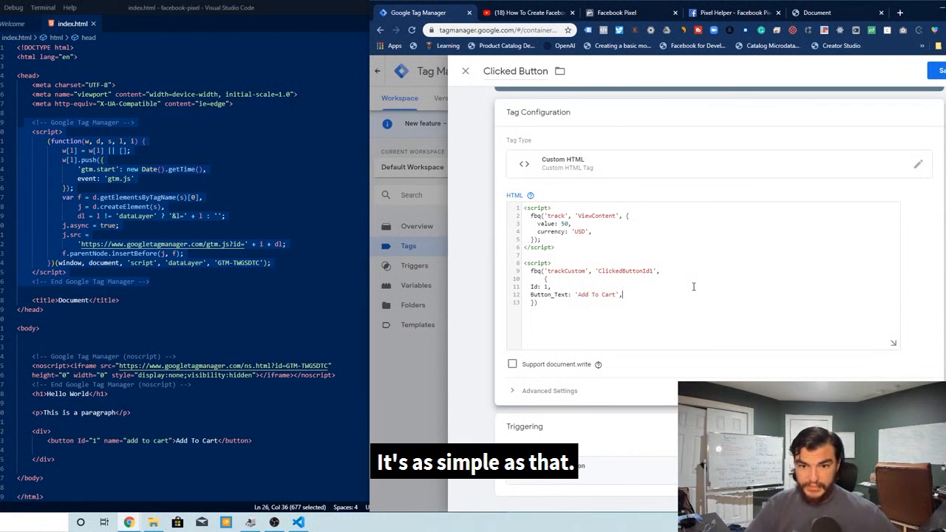
text(;)
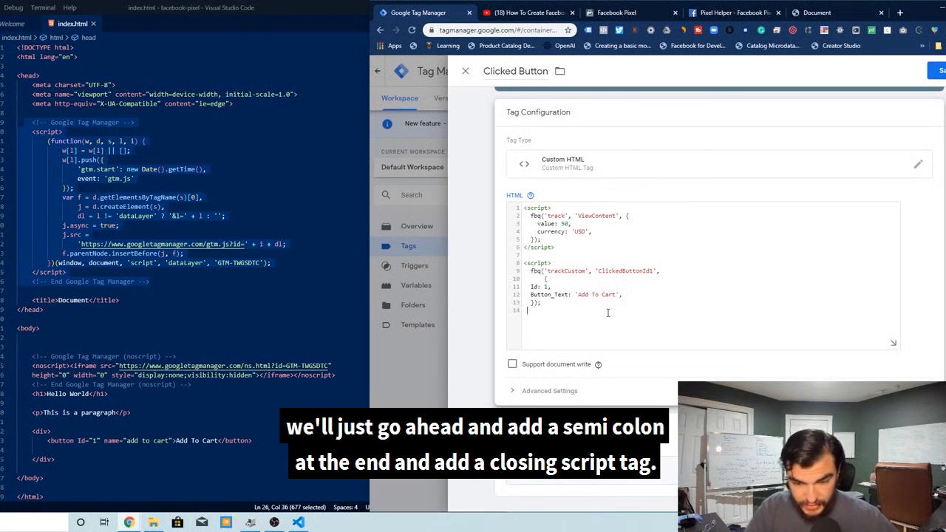
text(</script>)
End the custom event call with a semicolon and a closing </script> tag, moving the opening brace onto the fbq line
drag(529, 286, 681, 272)
key(BackSpace)
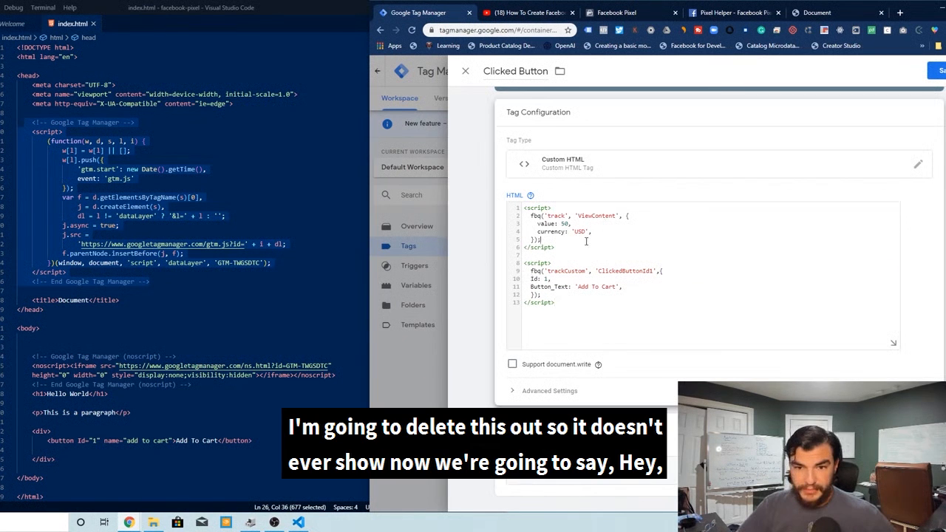
Delete the pasted ViewContent script block and the blank lines above the custom event script
drag(587, 241, 515, 206)
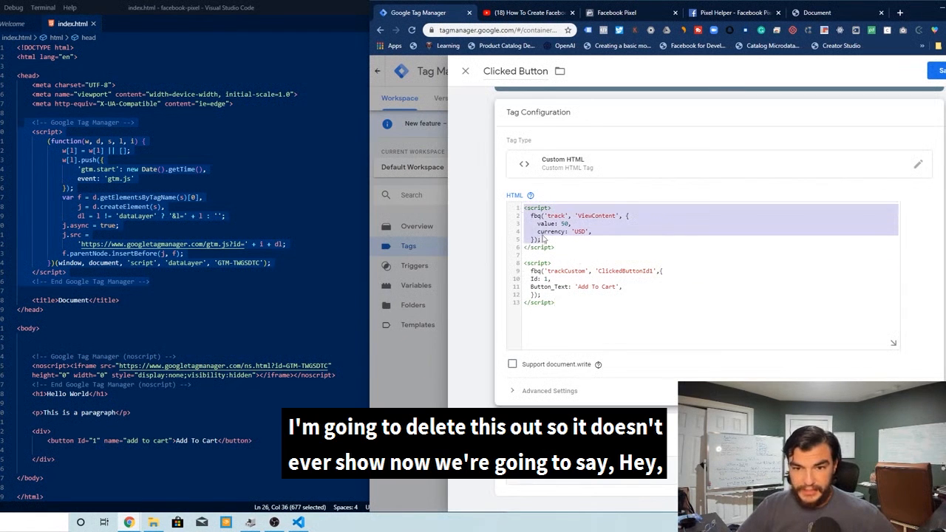
scroll(471, 201, up, 1)
key(BackSpace)
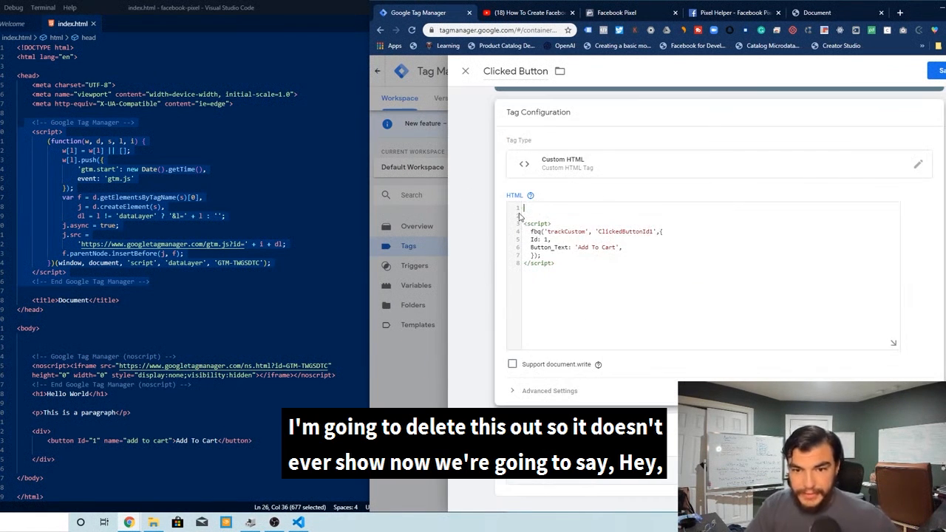
key(Down)
key(BackSpace)
key(BackSpace)
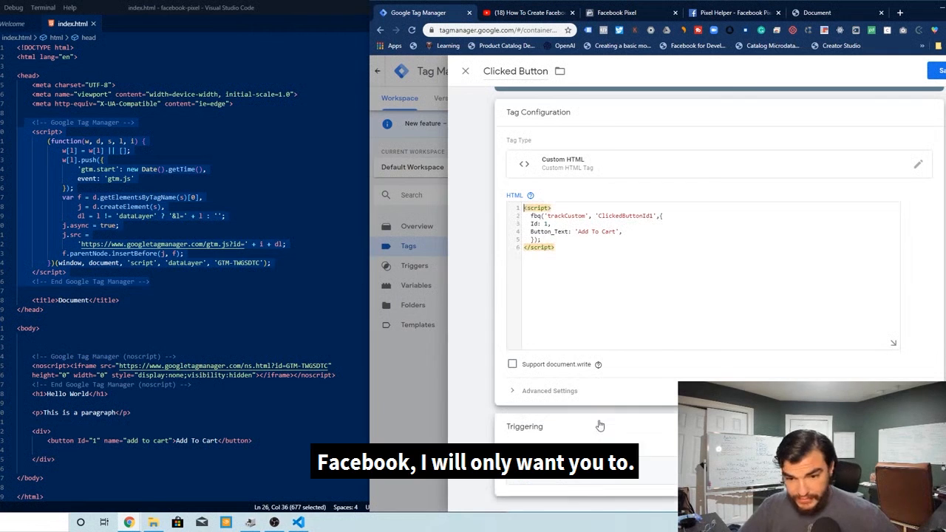
Open the Clicked Button trigger from the tag's Triggering section
click(600, 422)
click(588, 449)
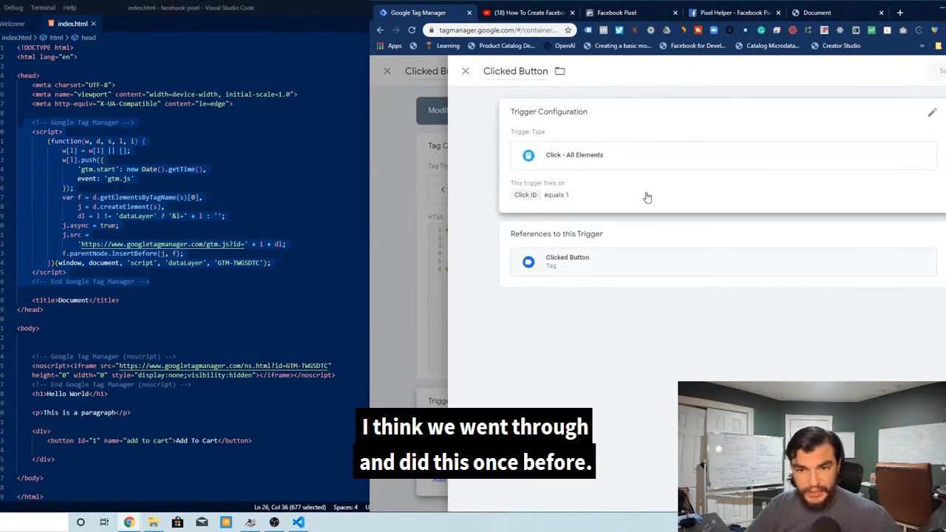
Examine the Clicked Button trigger's type and firing conditions
click(628, 174)
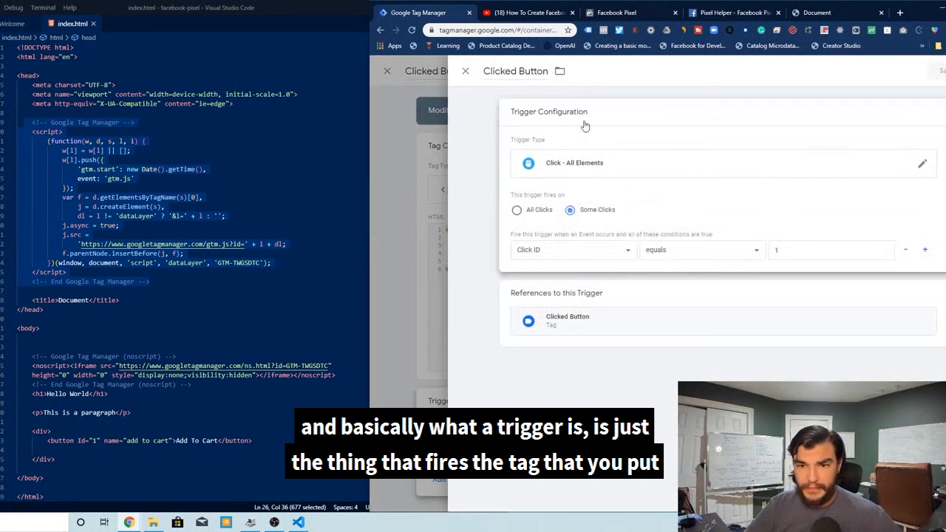
click(635, 126)
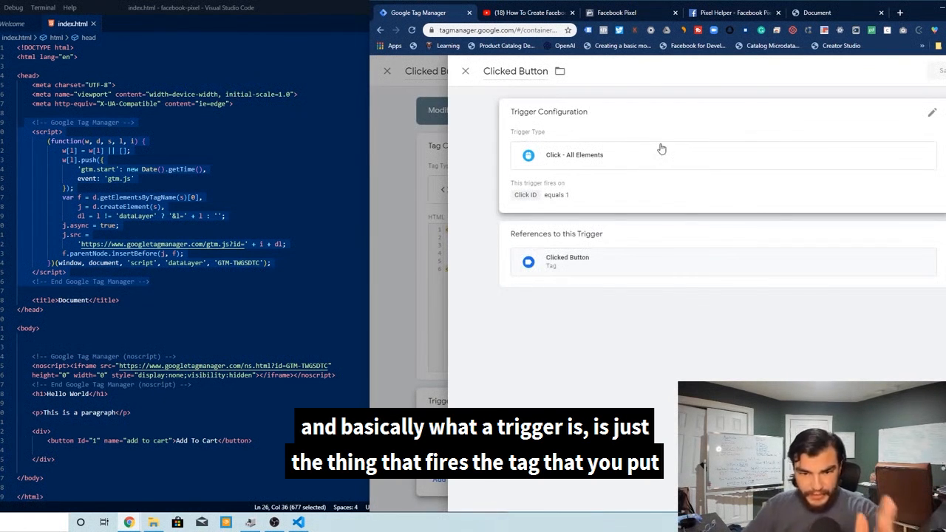
click(637, 161)
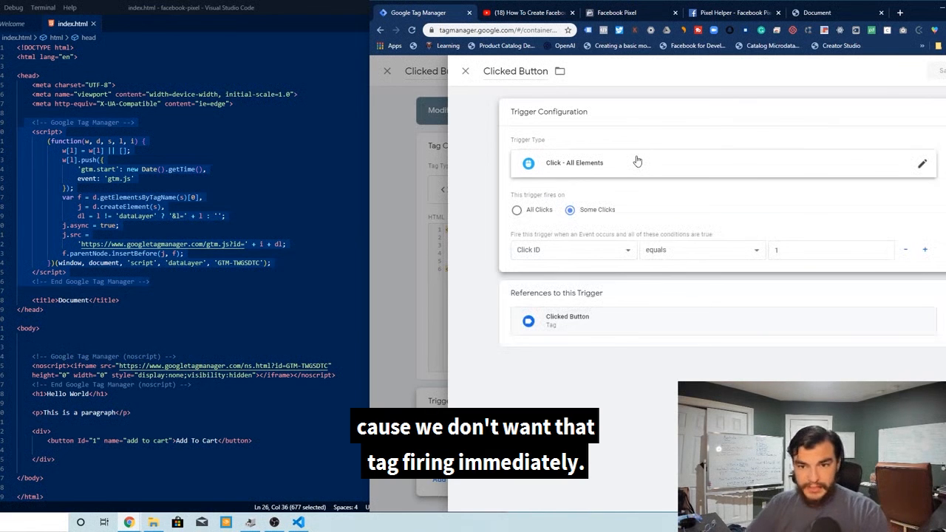
click(589, 164)
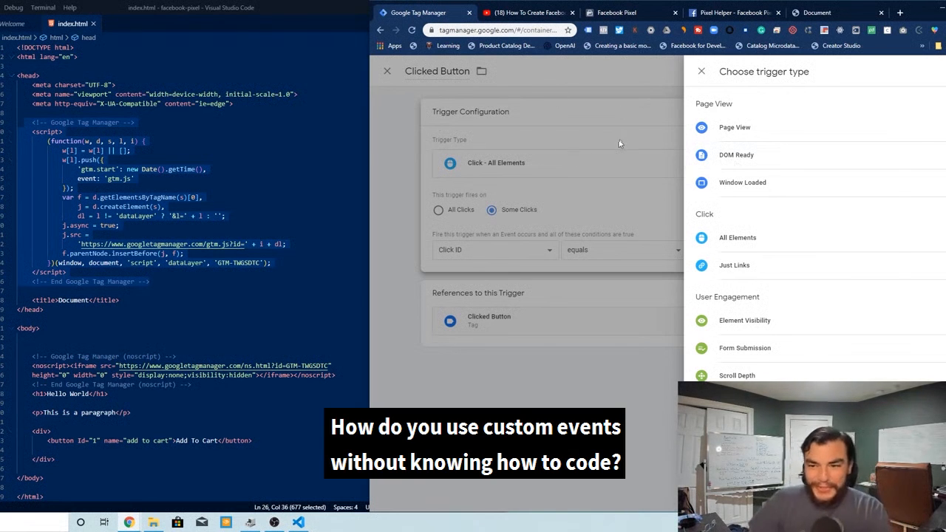
click(730, 248)
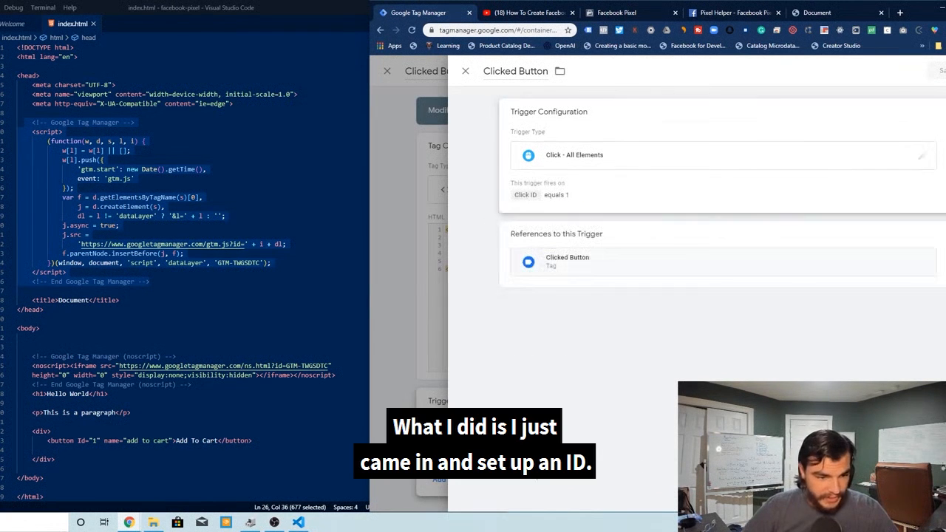
Compare the button's Id attribute in the HTML file with the trigger's Click ID condition
scroll(185, 259, down, 2)
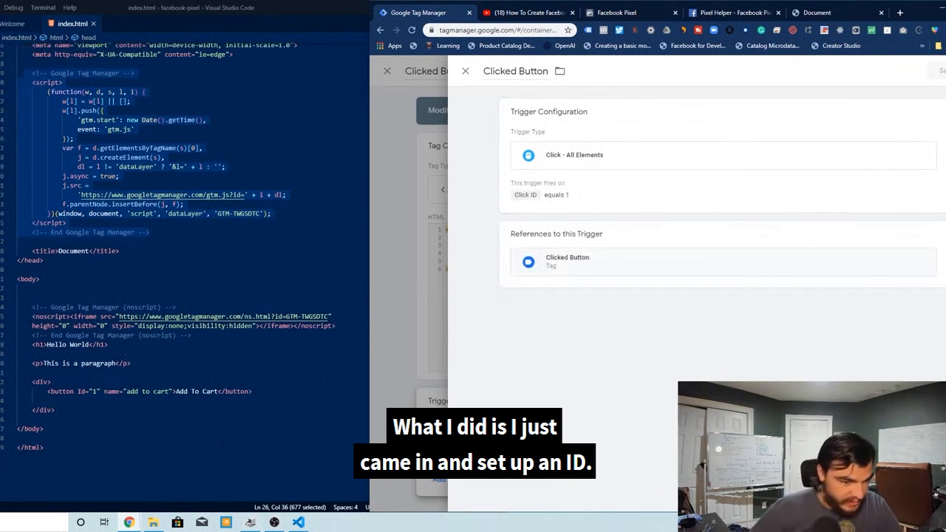
drag(77, 391, 108, 392)
click(67, 392)
click(78, 392)
double_click(82, 392)
click(582, 190)
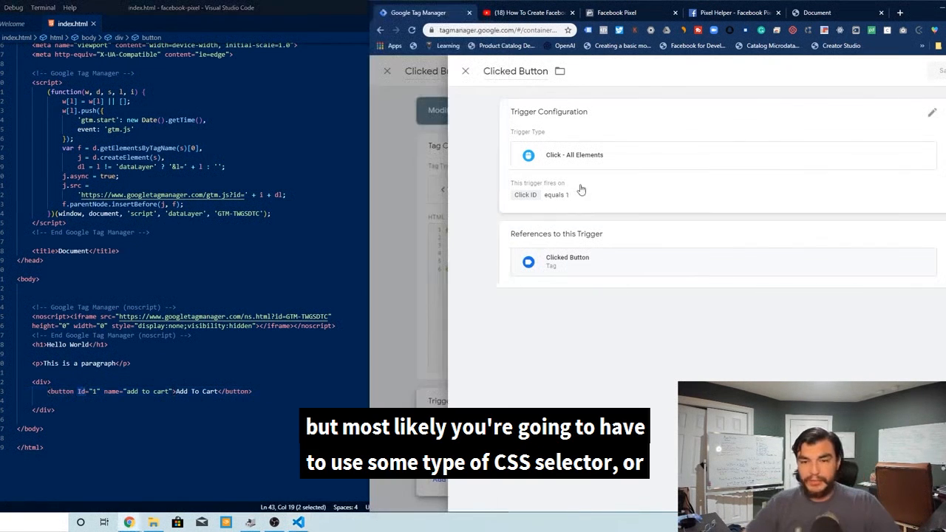
click(539, 250)
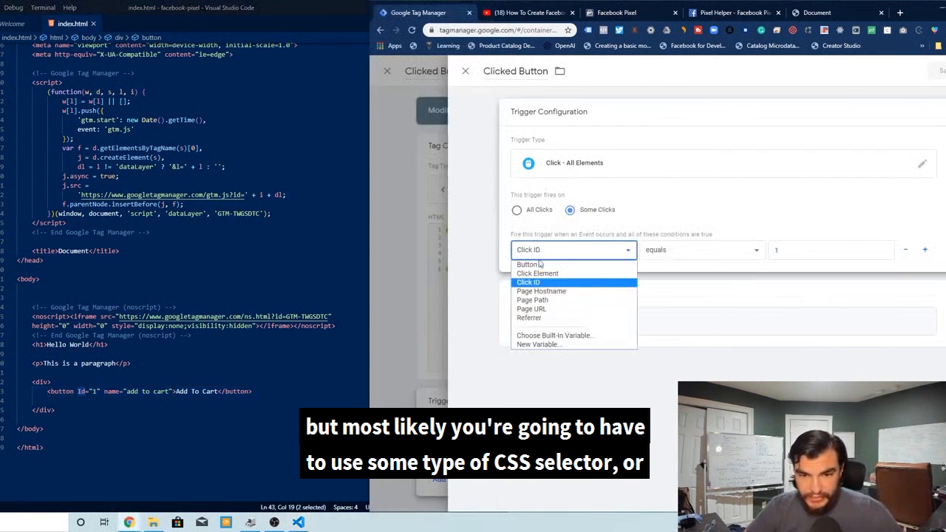
click(692, 288)
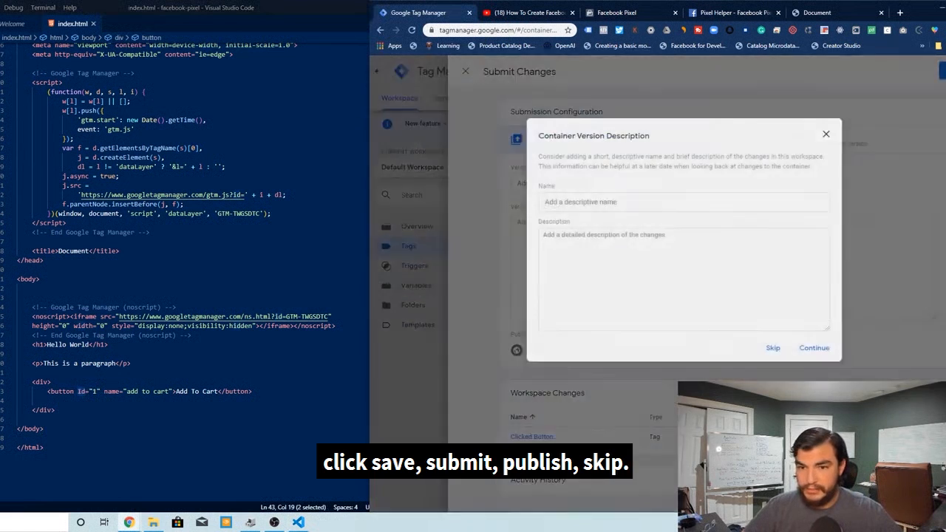
click(773, 344)
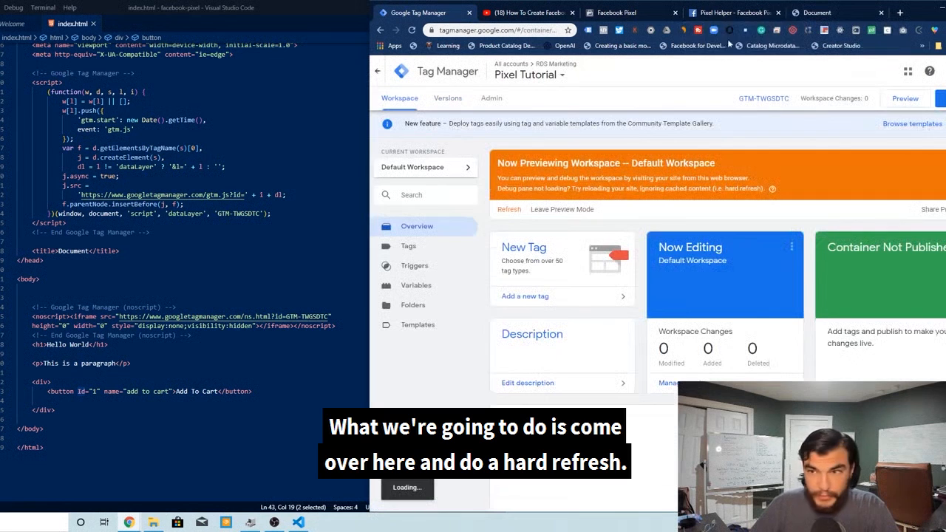
Open the local test page and inspect its fired pixel events in the Facebook Pixel Helper
click(819, 13)
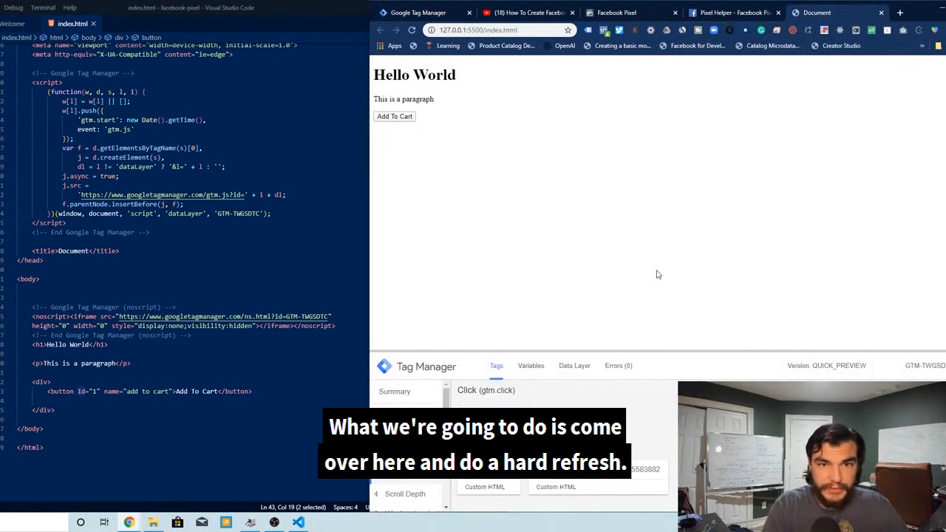
click(604, 30)
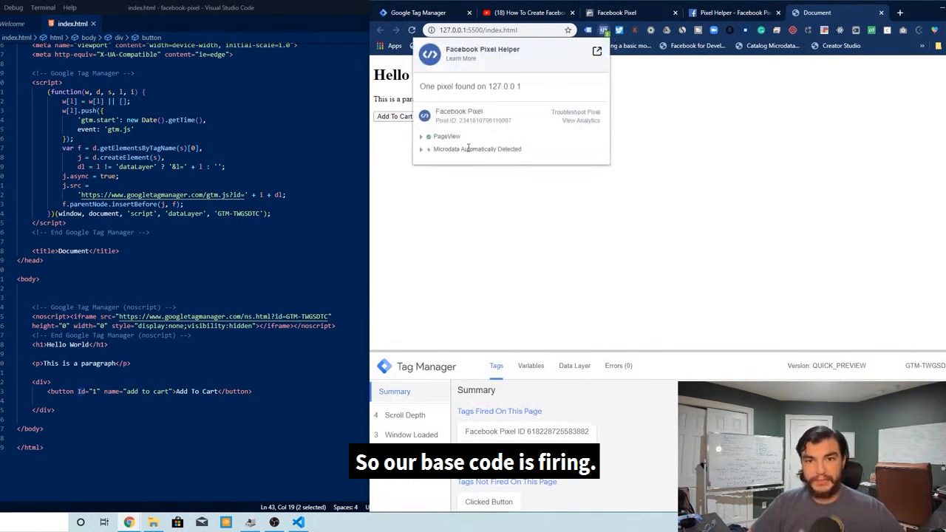
click(446, 136)
click(439, 201)
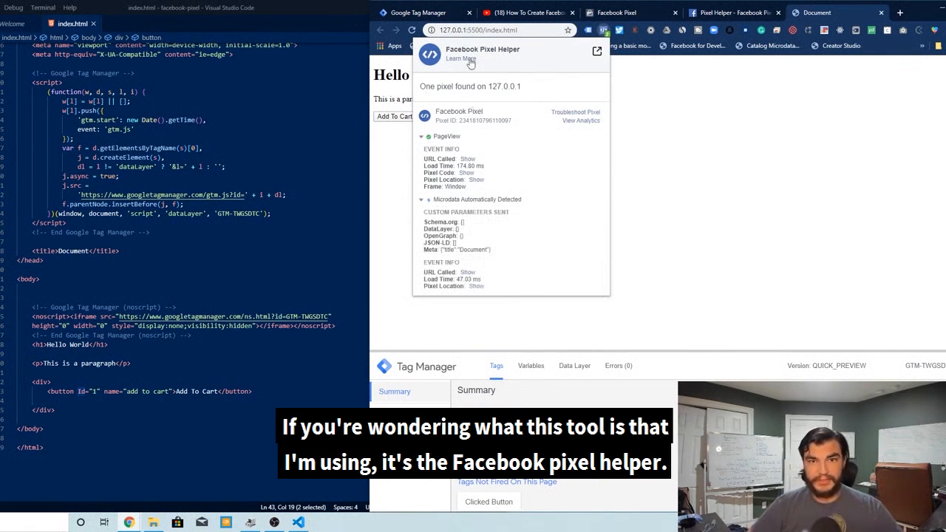
click(616, 129)
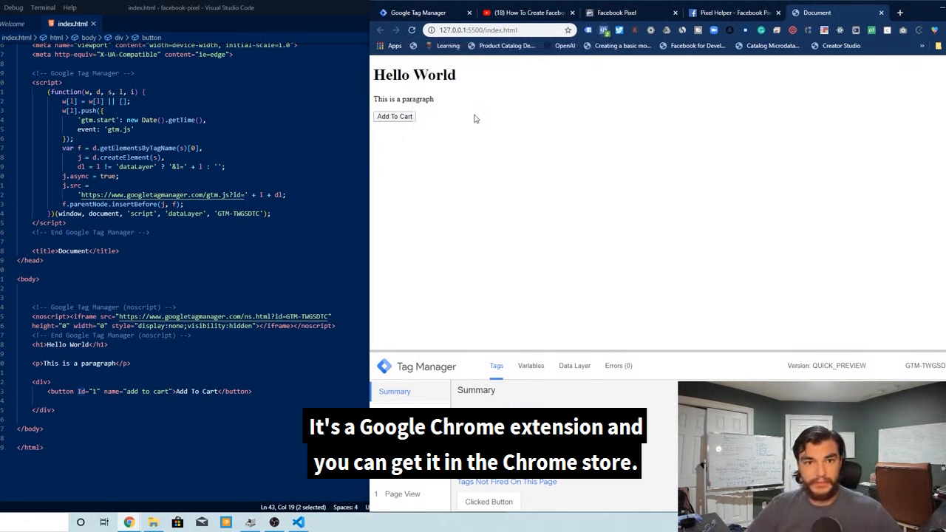
Inspect the Tag Manager preview pane's page events and which tags have fired
click(494, 159)
scroll(399, 505, down, 1)
click(399, 504)
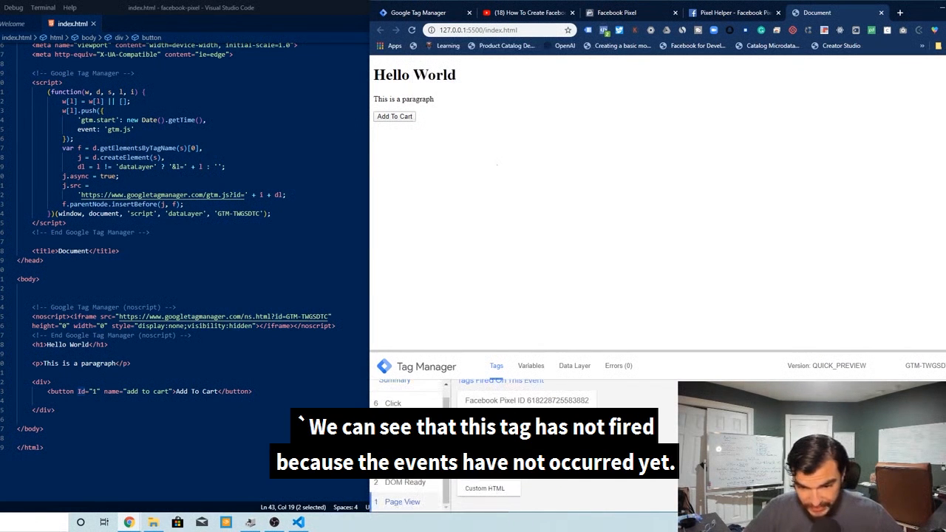
click(500, 481)
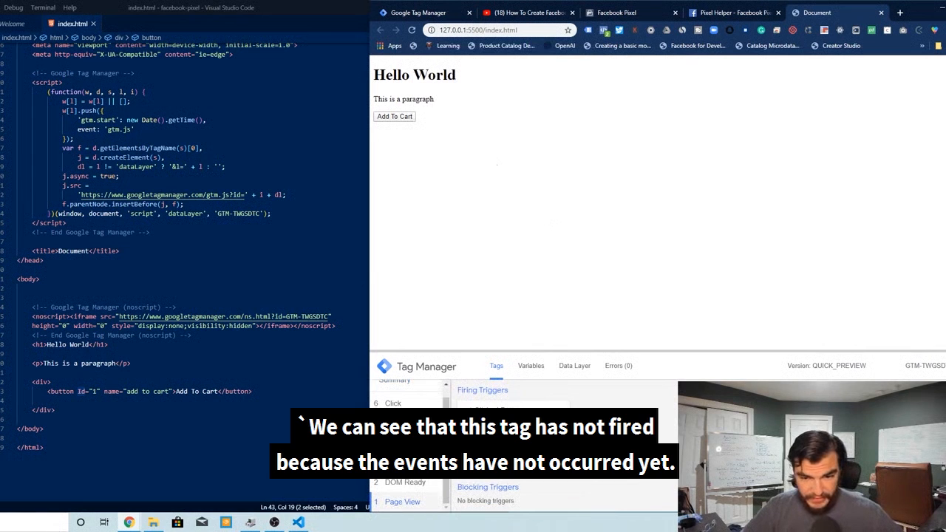
click(392, 403)
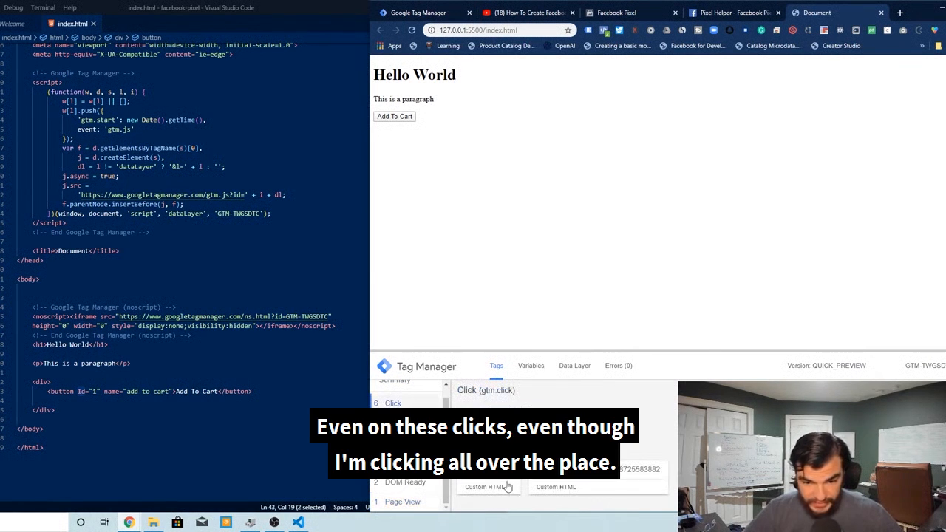
Click several empty spots on the test page and inspect the resulting click events' variables in the preview pane
click(532, 288)
click(599, 238)
click(658, 214)
click(708, 192)
click(759, 165)
click(652, 88)
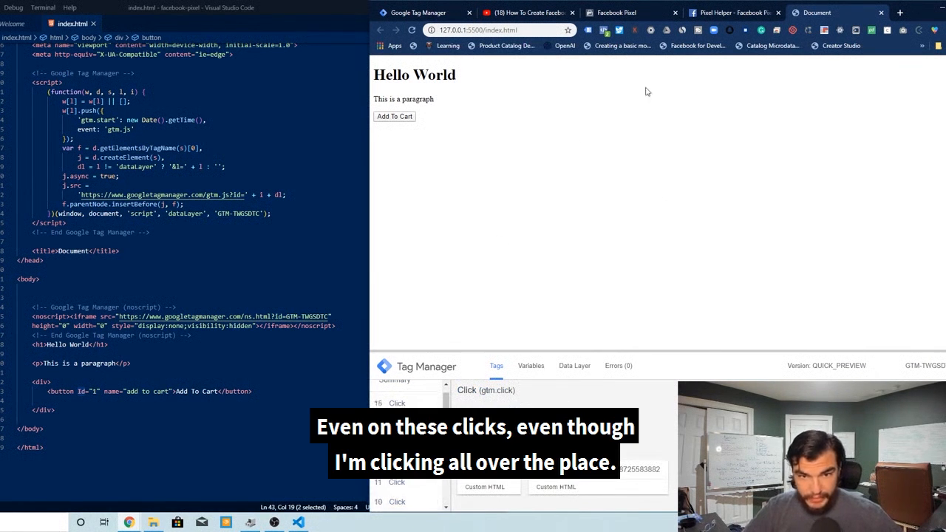
click(397, 403)
click(524, 368)
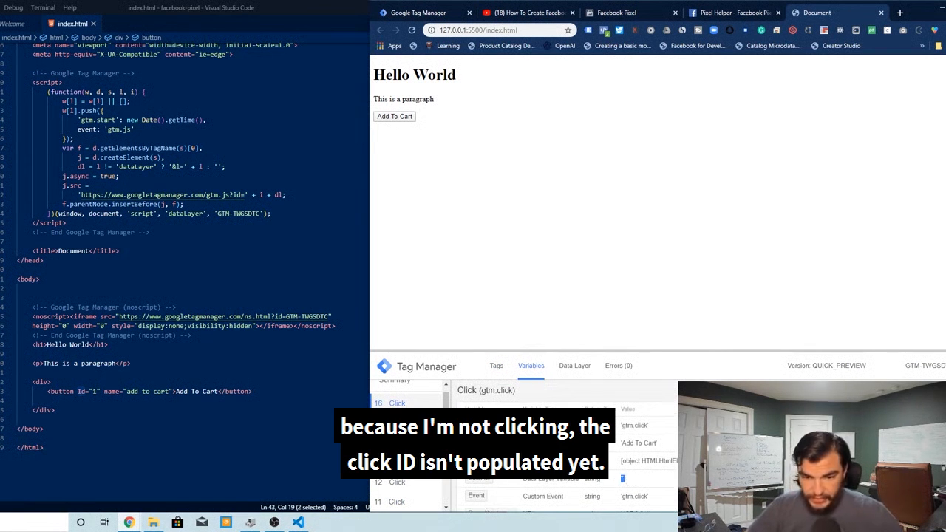
Click the heading and other page areas, checking each click event in the preview pane
triple_click(437, 74)
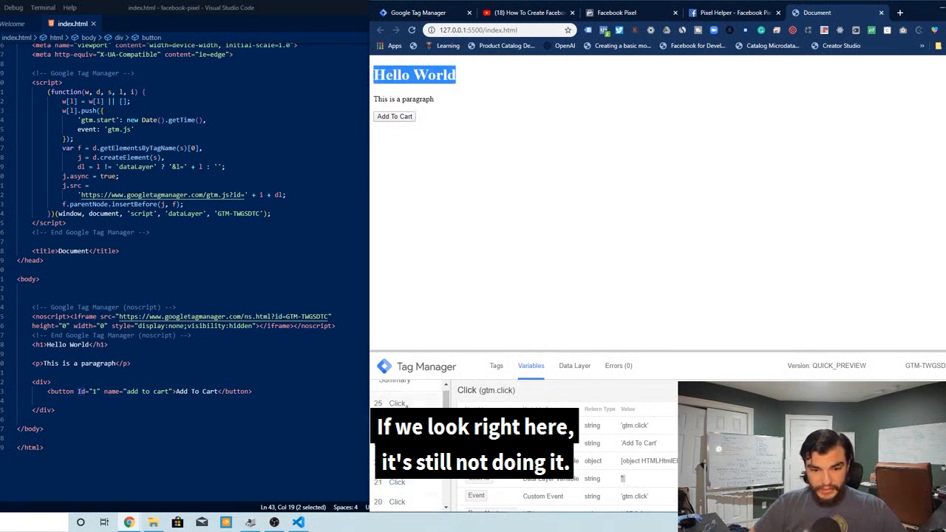
click(408, 405)
click(645, 479)
click(612, 290)
click(477, 116)
click(472, 233)
click(503, 162)
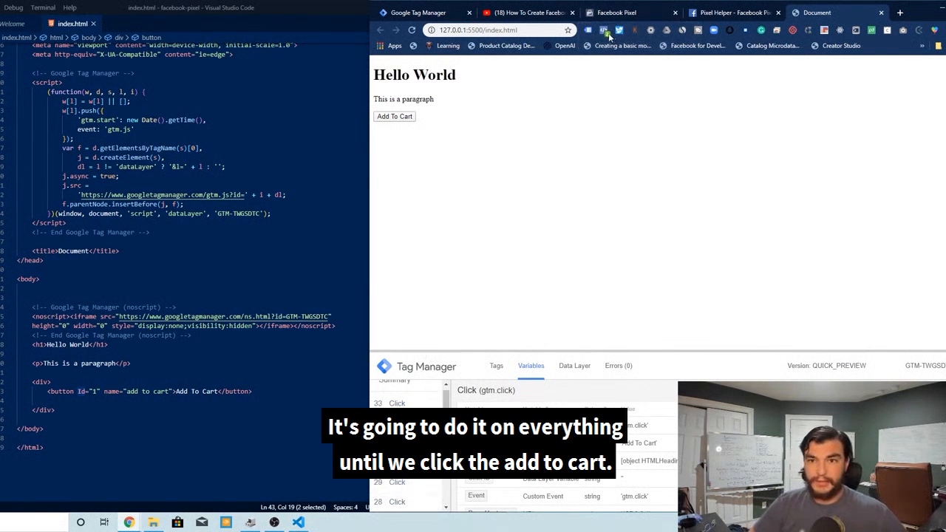
Click the Add To Cart button on the test page and inspect the click event's tags and Click ID variable
click(611, 35)
click(731, 154)
click(395, 118)
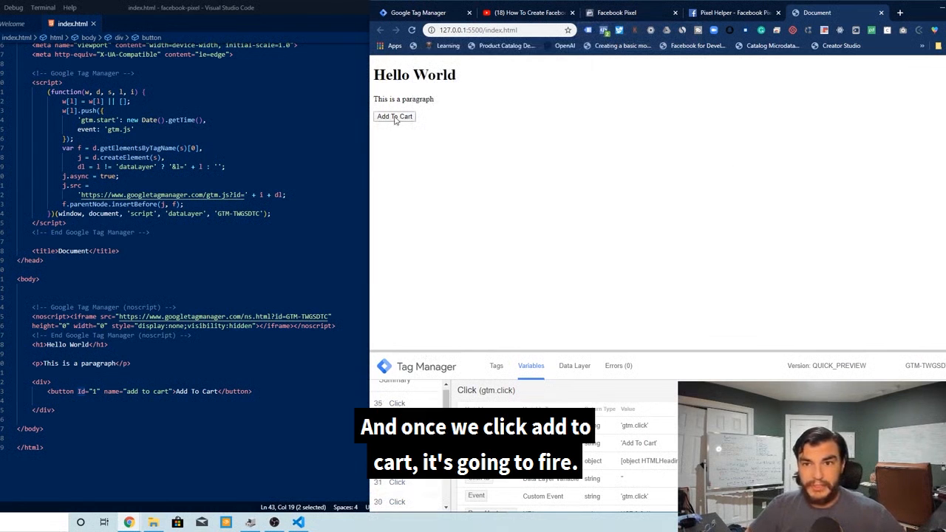
click(396, 403)
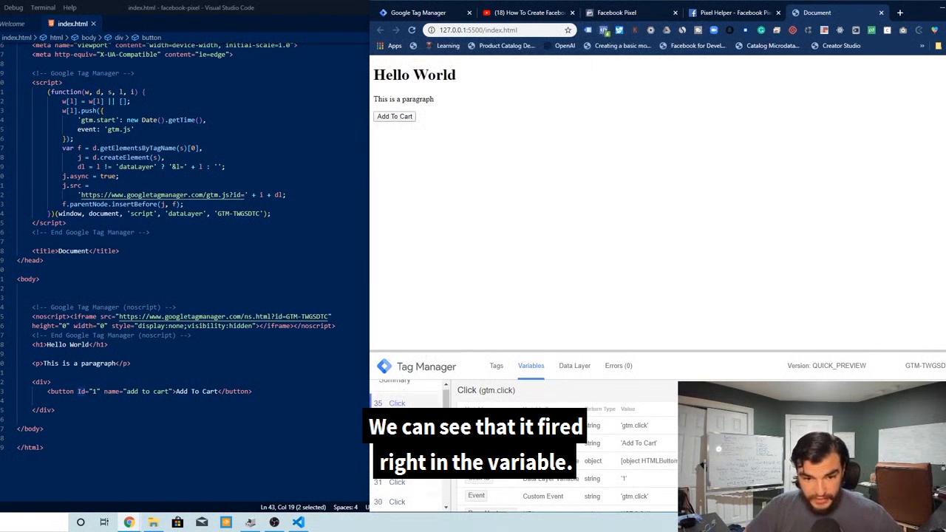
click(496, 365)
click(530, 365)
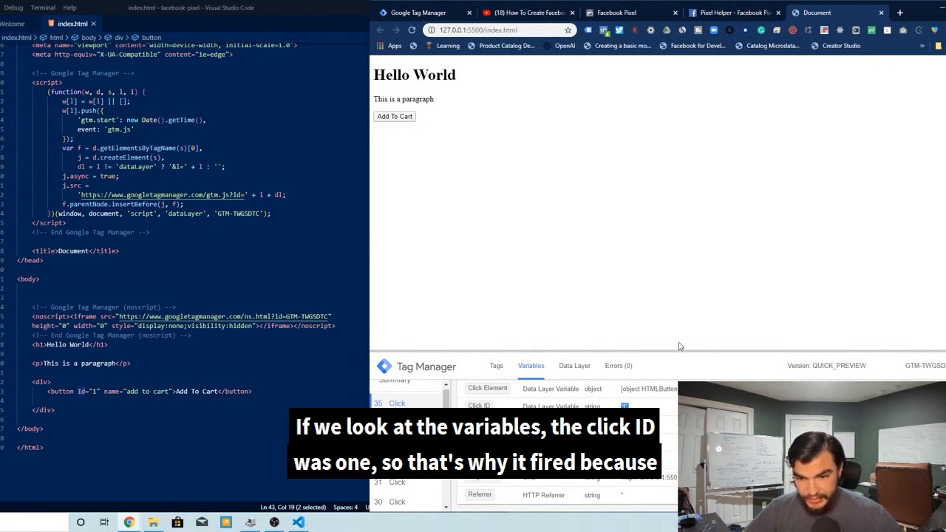
click(630, 404)
double_click(624, 407)
scroll(625, 407, up, 1)
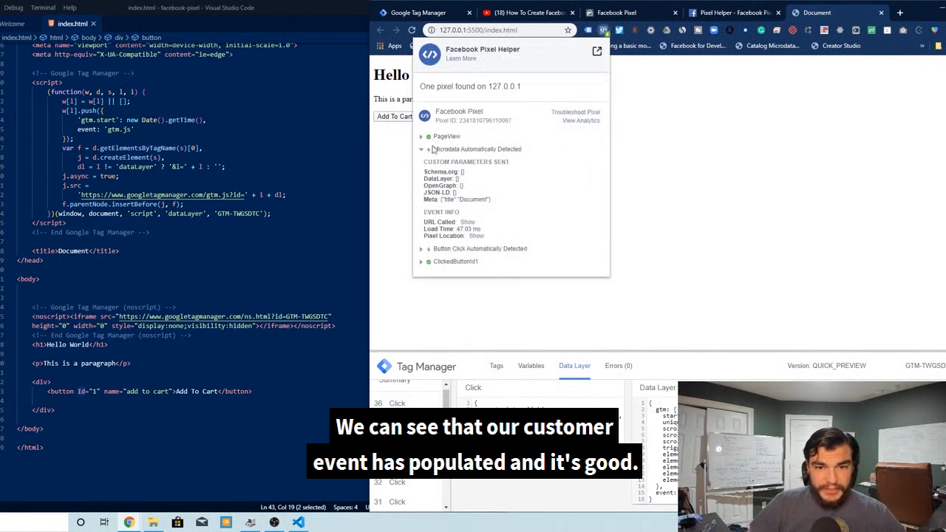
Inspect the ClickedButtonId1 event and its custom parameters in the Facebook Pixel Helper
click(435, 149)
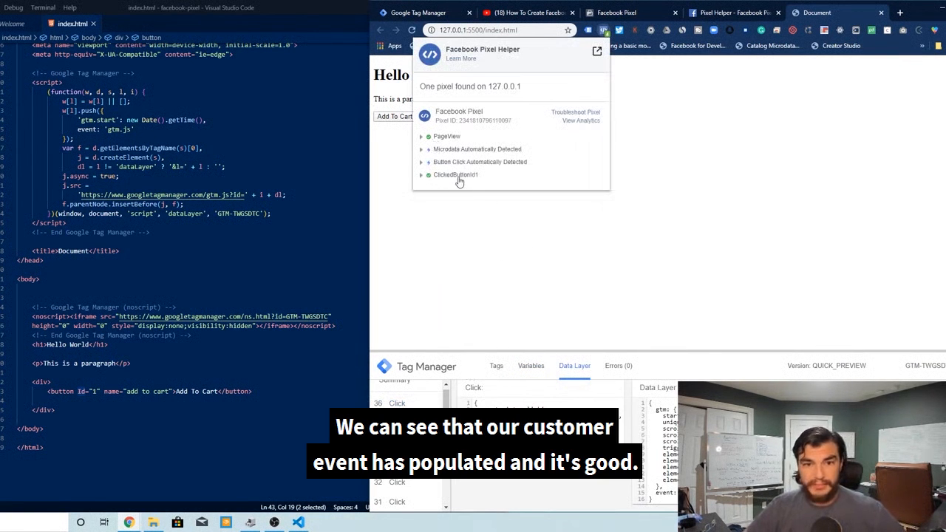
click(426, 177)
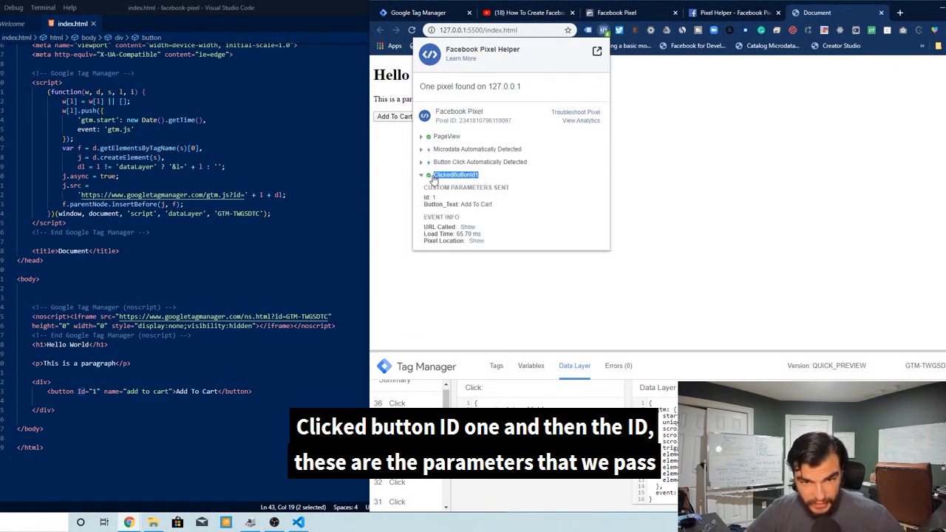
click(503, 179)
click(444, 177)
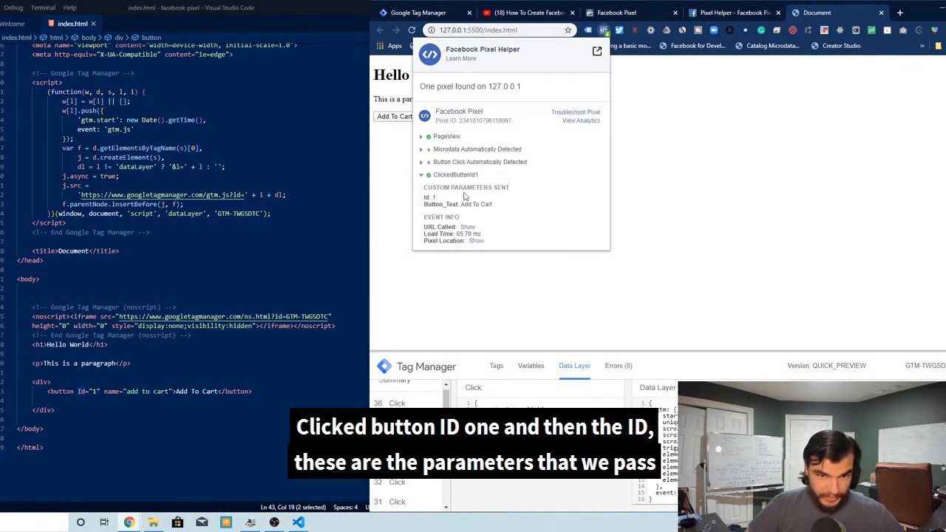
drag(424, 198, 436, 176)
click(537, 170)
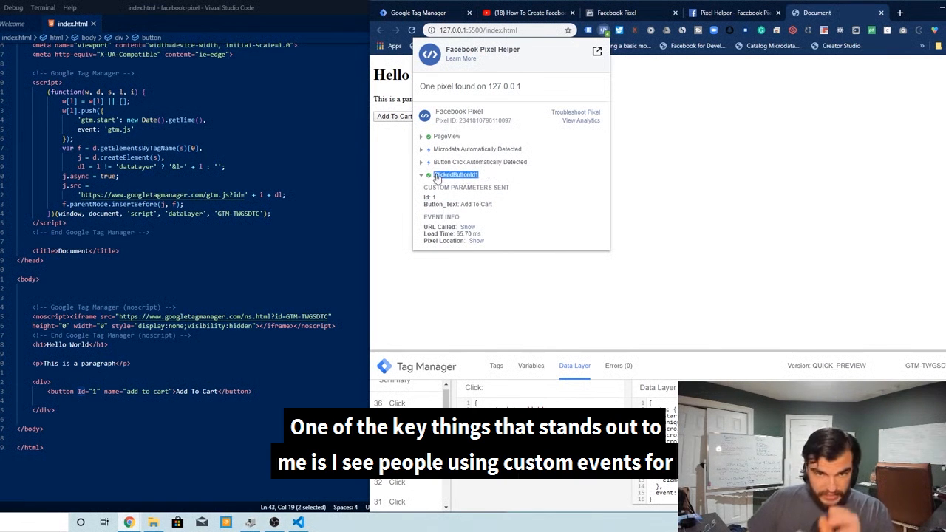
click(489, 181)
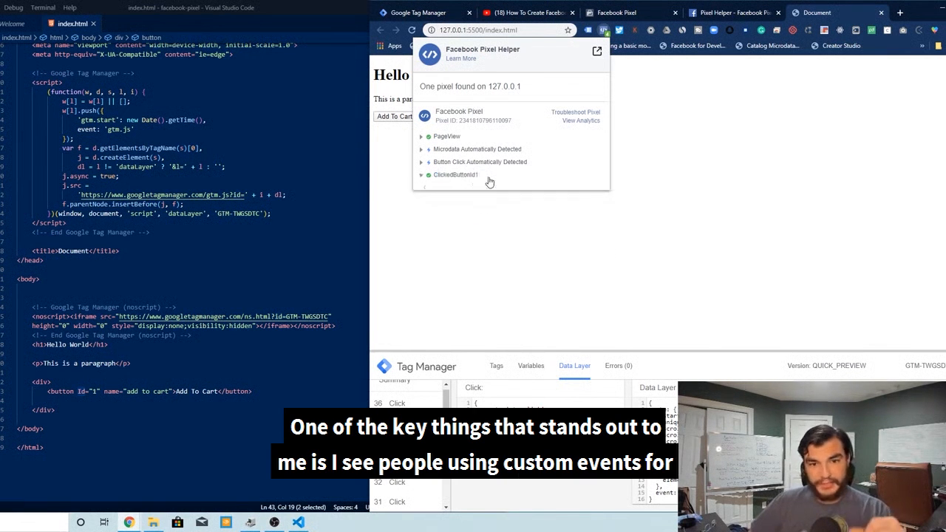
click(448, 175)
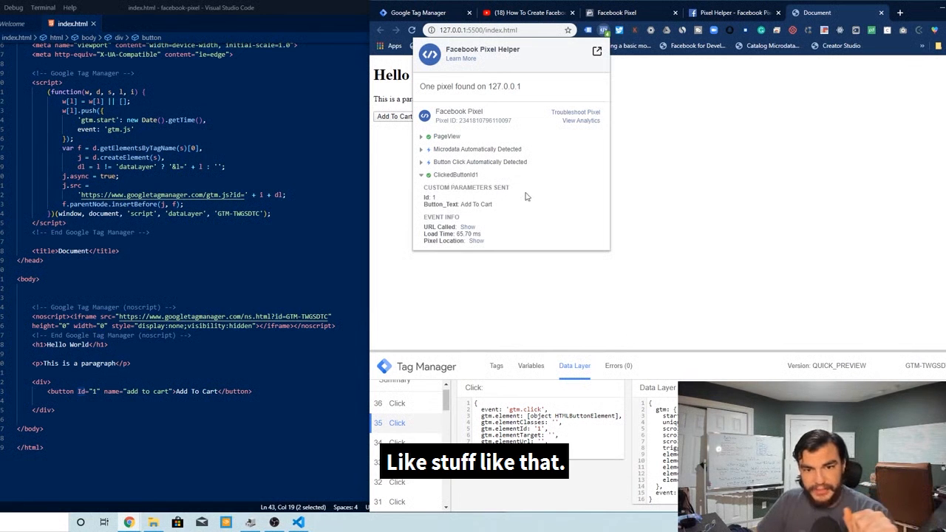
drag(478, 175, 434, 180)
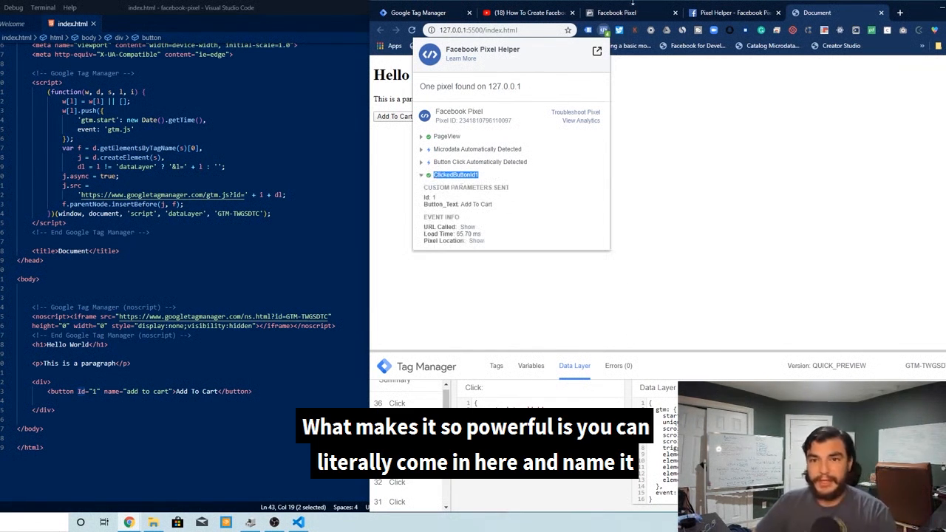
Check the pixel's Test Events in Facebook Events Manager and return to the test page
click(644, 14)
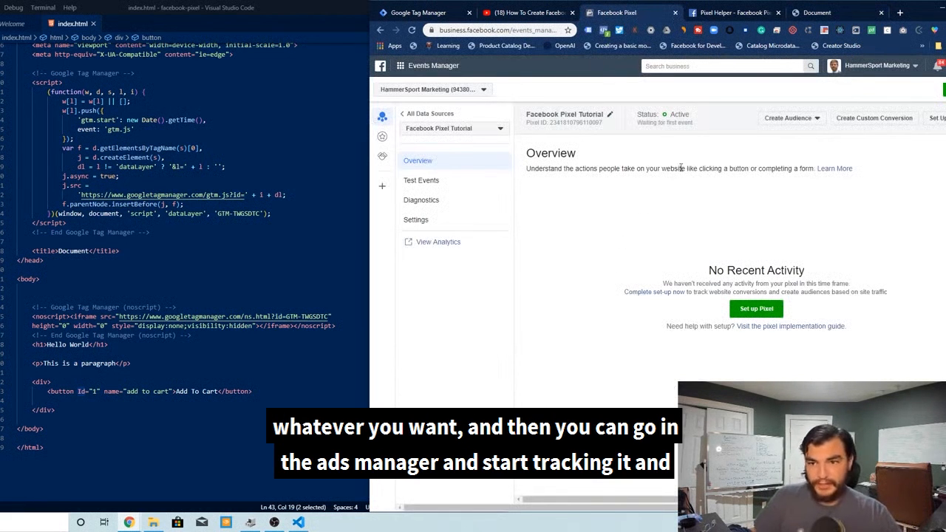
click(421, 181)
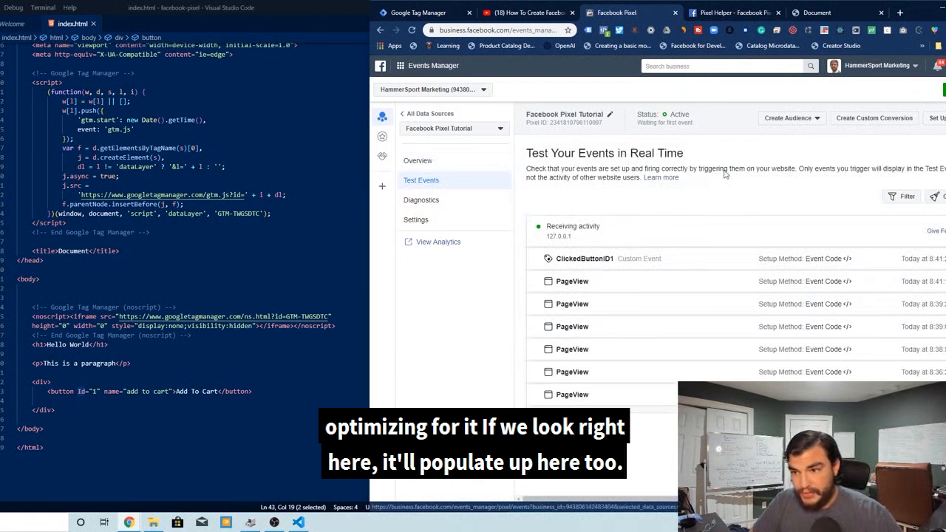
click(816, 13)
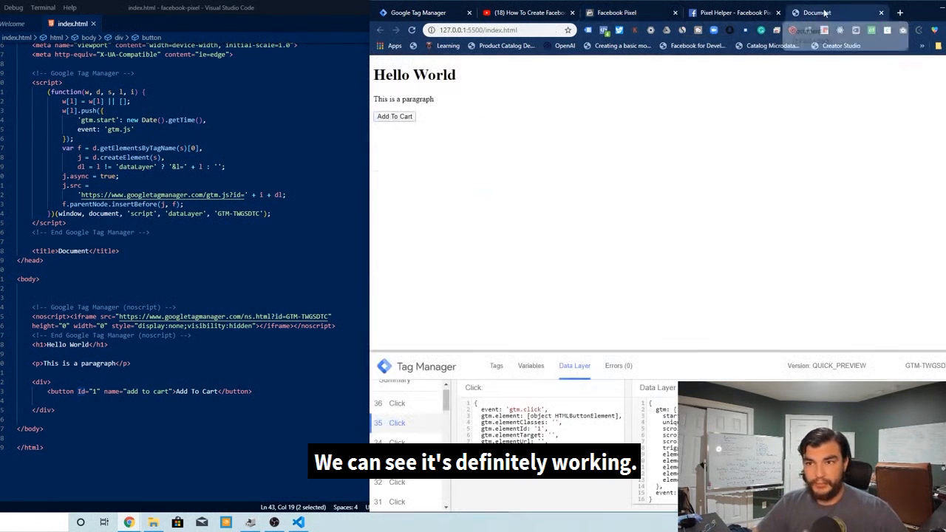
Switch between the test page and the pixel's Test Events view to watch for the button-click event
click(616, 13)
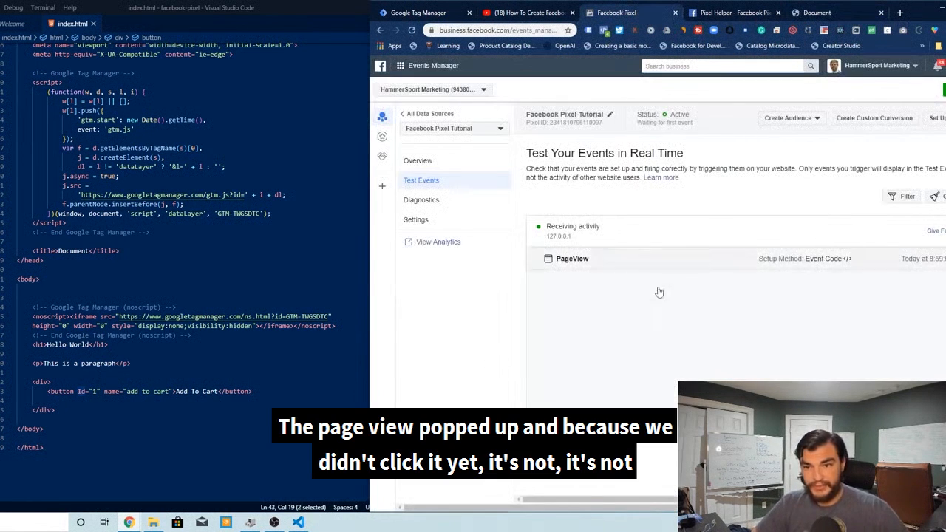
click(817, 13)
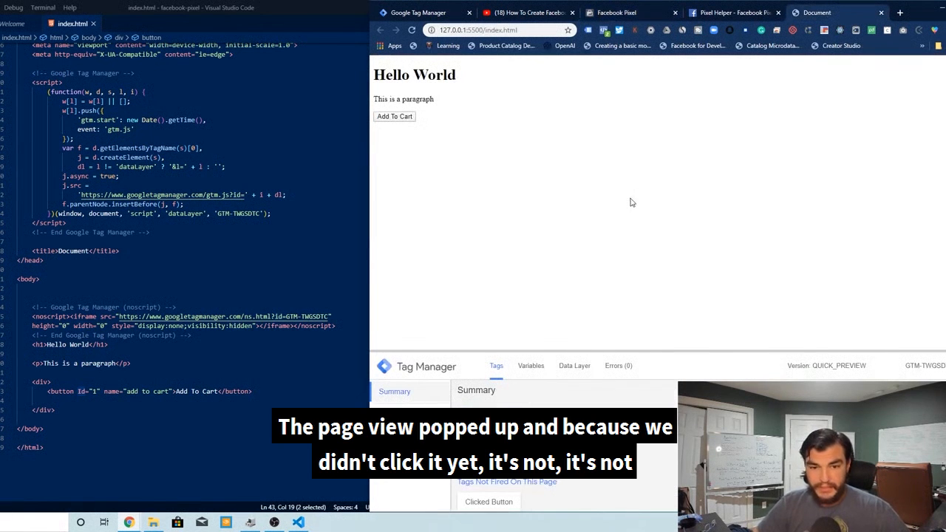
click(616, 13)
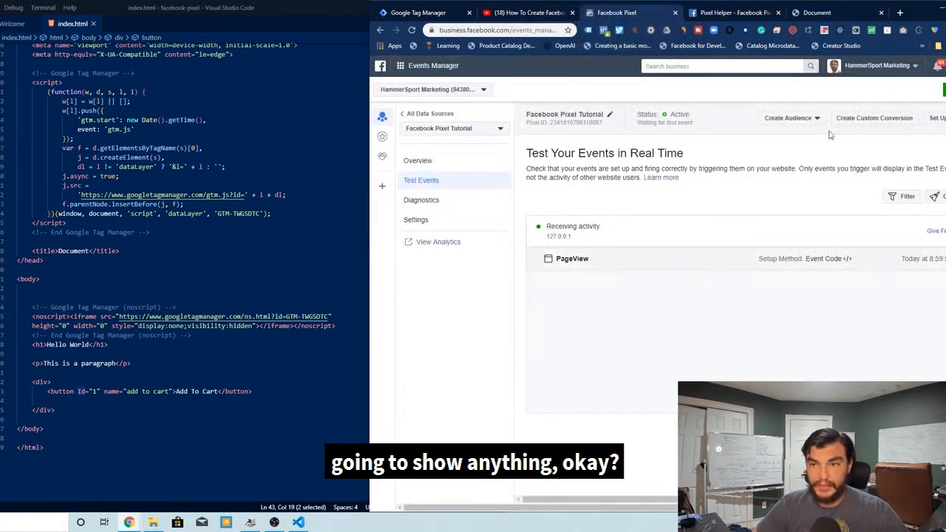
click(817, 13)
click(617, 12)
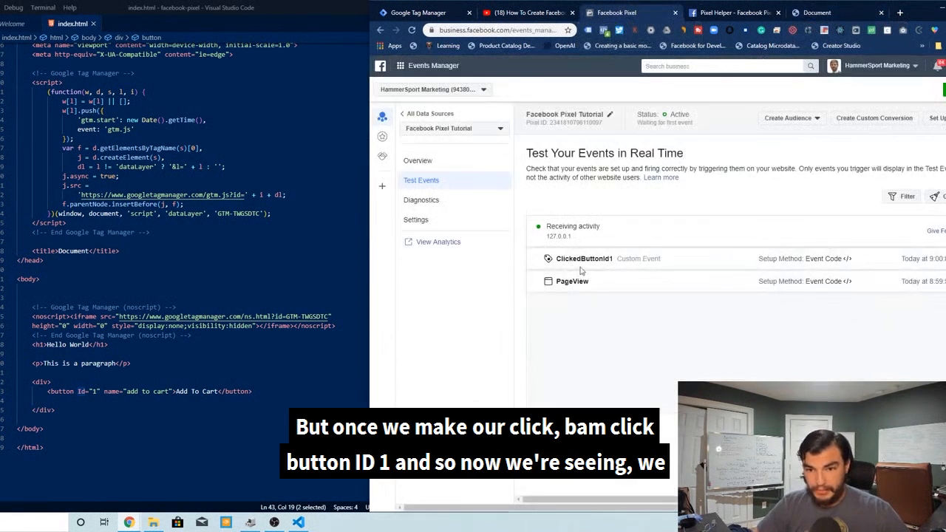
Expand the ClickedButtonId1 test event and inspect its URL and custom parameters
drag(603, 262, 759, 279)
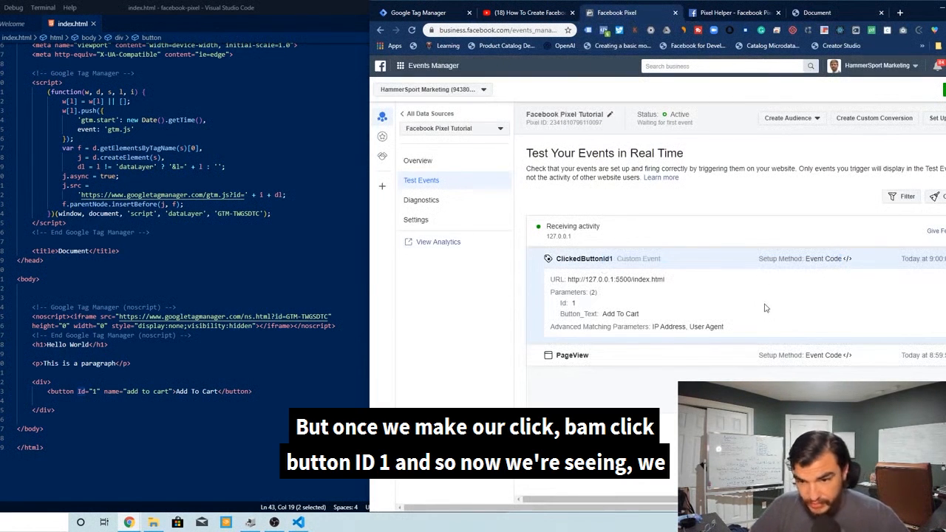
drag(602, 314, 663, 316)
drag(600, 314, 683, 327)
click(580, 304)
click(757, 327)
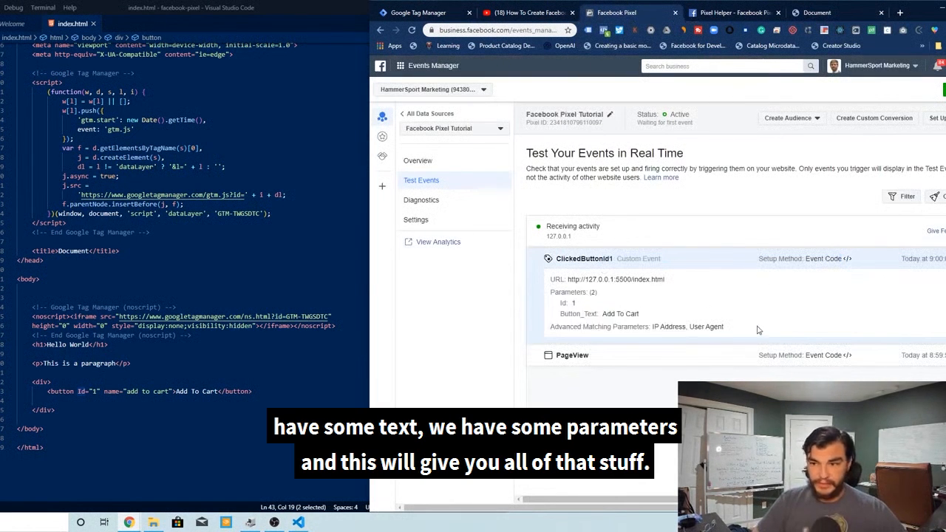
Start a custom conversion for the ClickedButtonID1 website event, browse its categories, and close it without saving
click(874, 117)
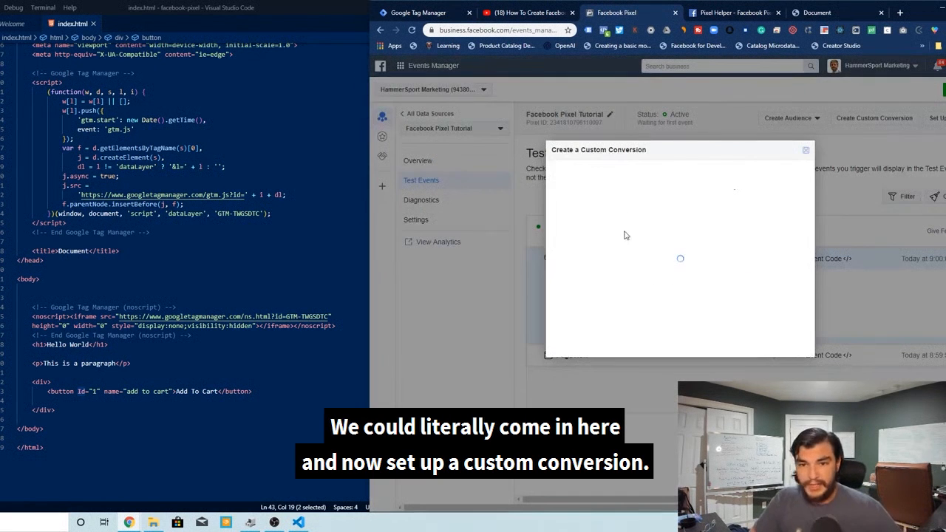
click(717, 259)
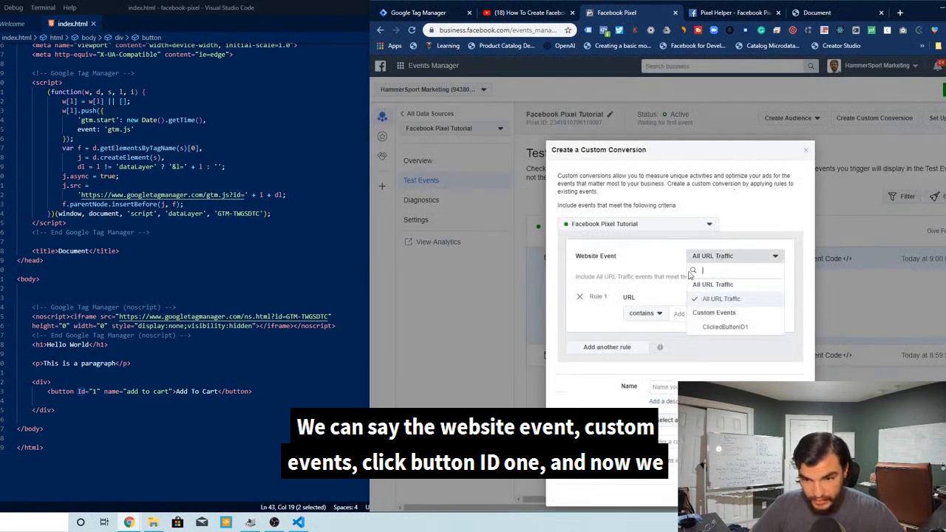
click(726, 326)
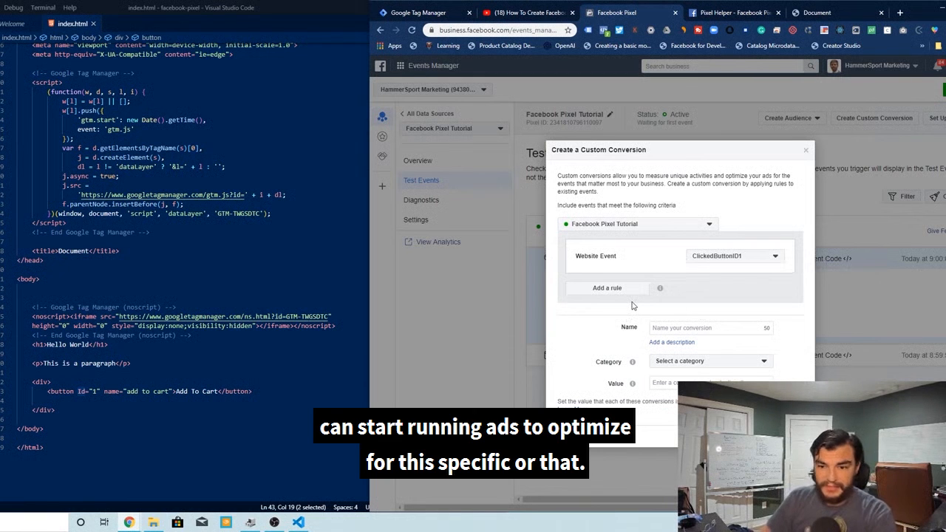
click(673, 362)
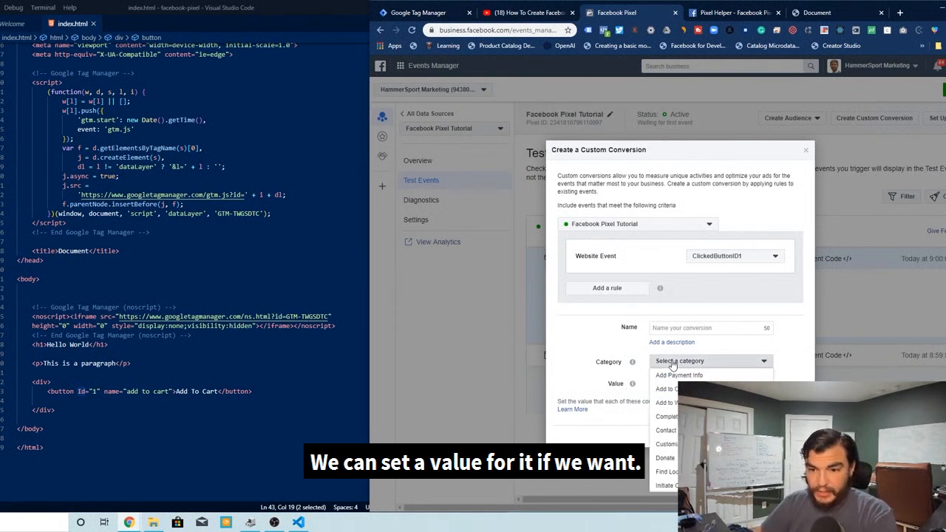
click(673, 362)
click(805, 150)
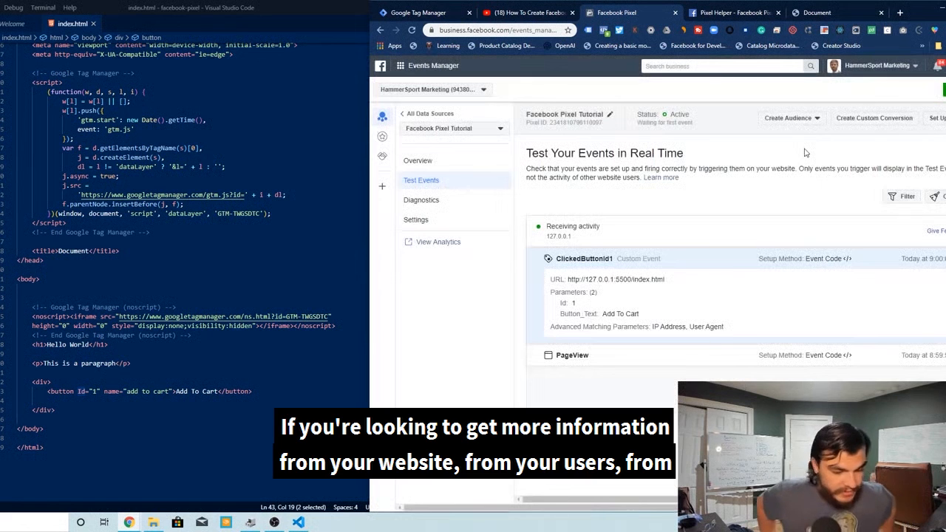